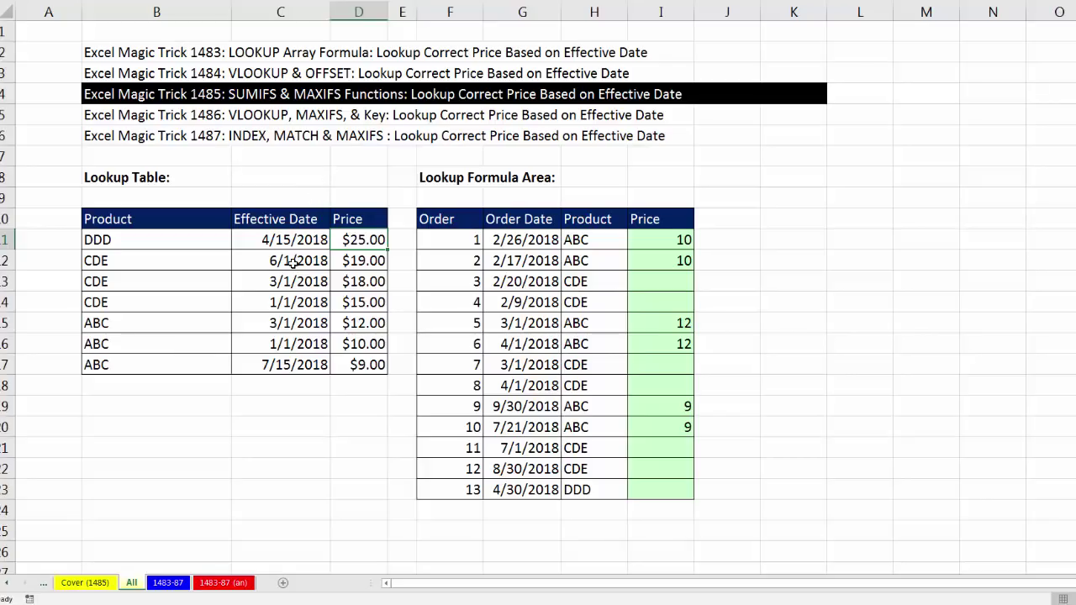
- Examine the effective dates and prices of the three ABC records in the lookup table
{"action": "left_click_drag", "start_coordinate": [123, 324], "coordinate": [361, 366]}
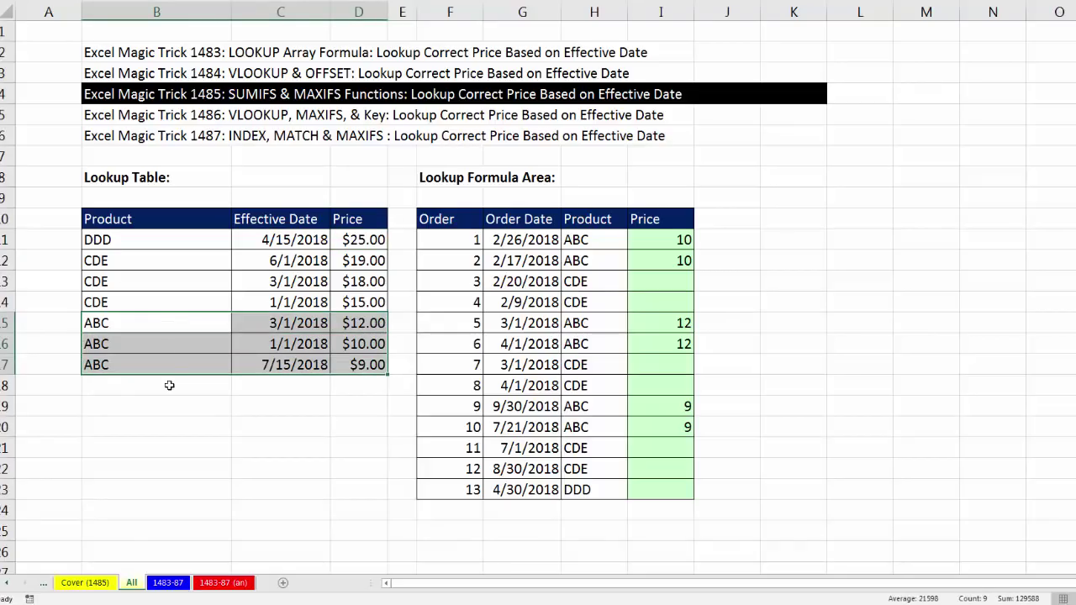
{"action": "left_click", "coordinate": [285, 344]}
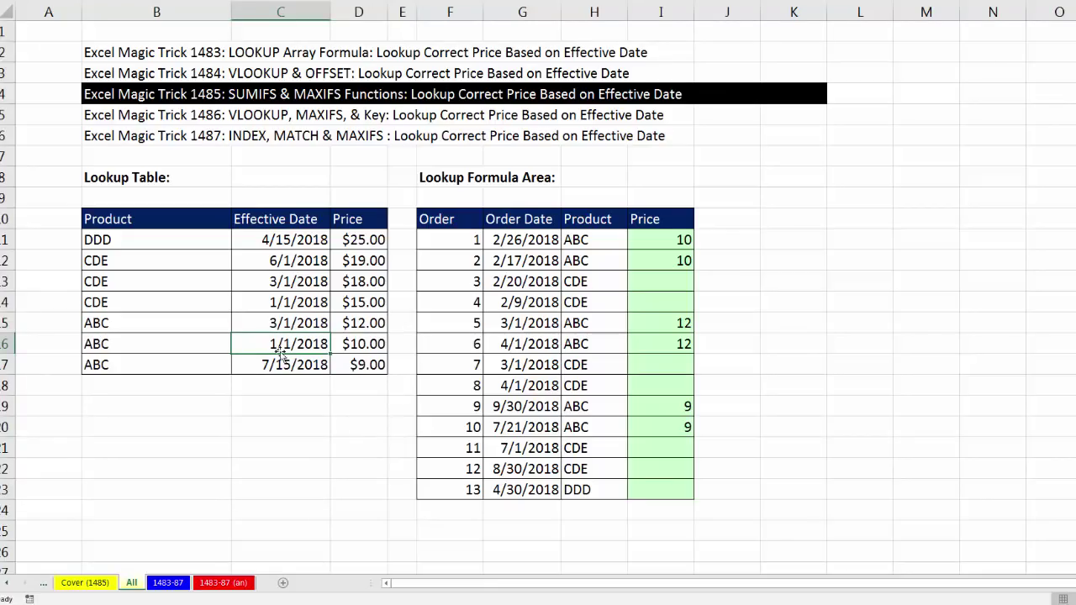
{"action": "left_click", "coordinate": [261, 323]}
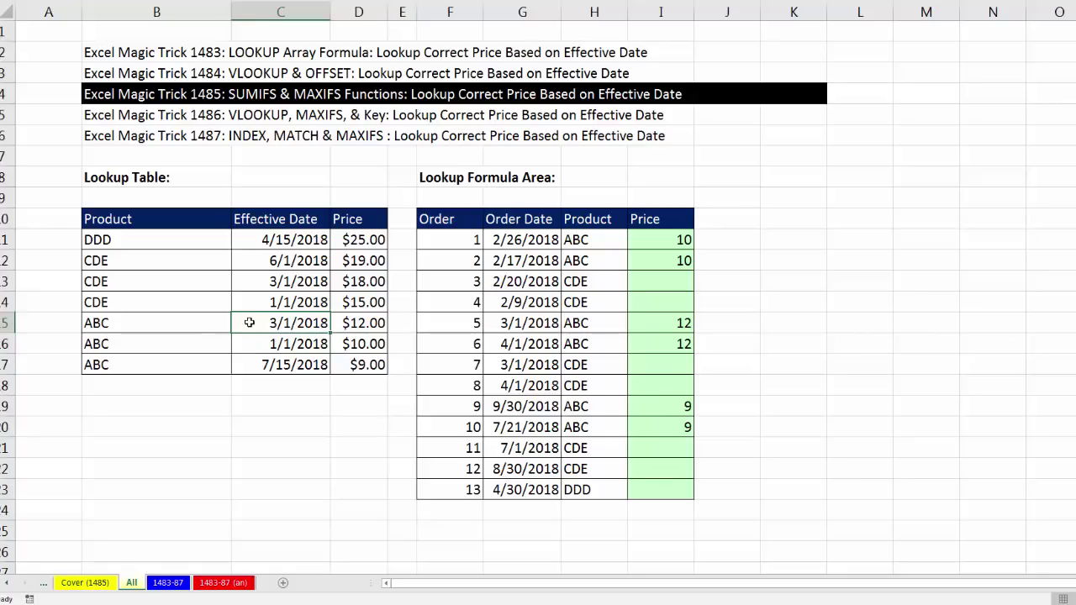
{"action": "left_click", "coordinate": [348, 345]}
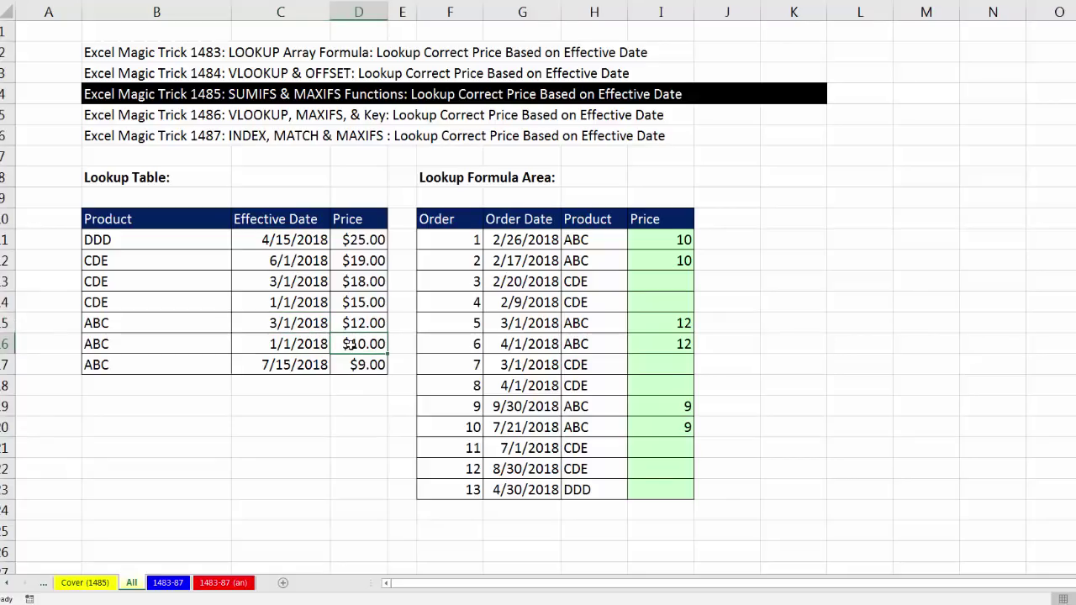
{"action": "left_click", "coordinate": [299, 323]}
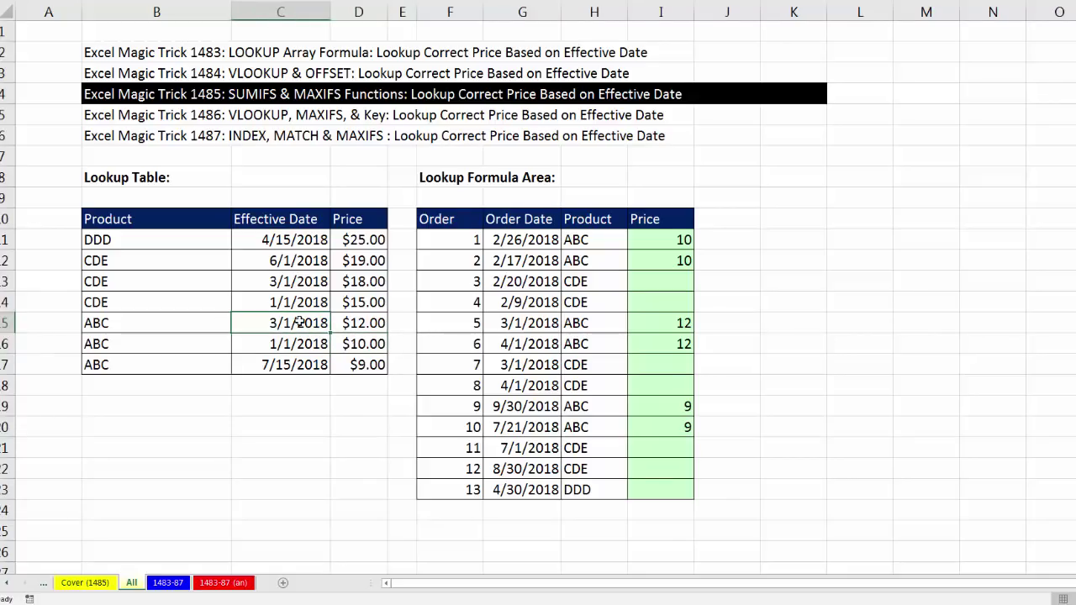
{"action": "left_click", "coordinate": [266, 365]}
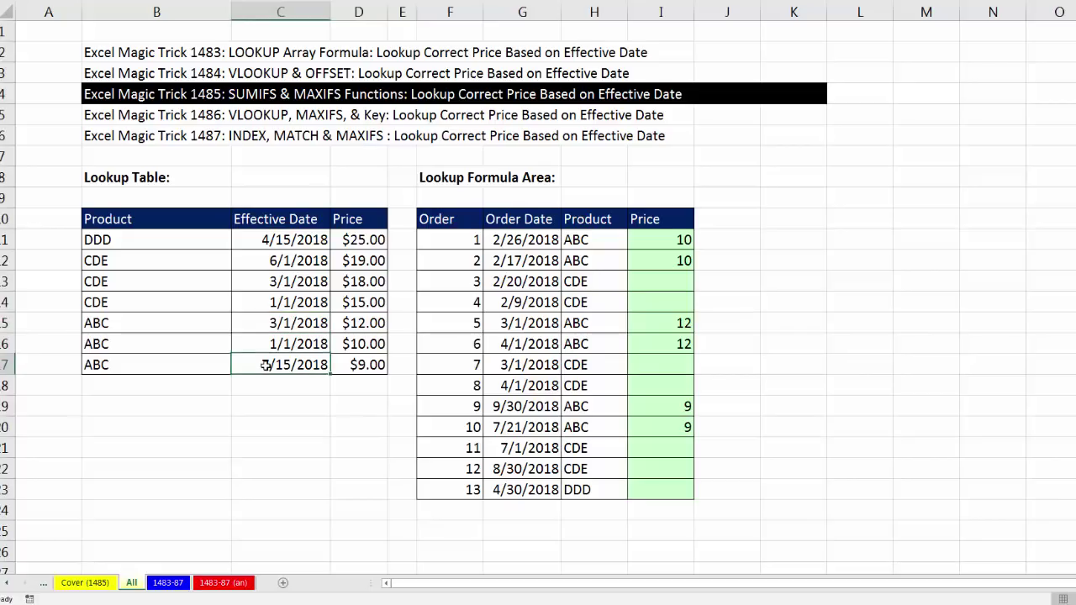
{"action": "left_click", "coordinate": [354, 364]}
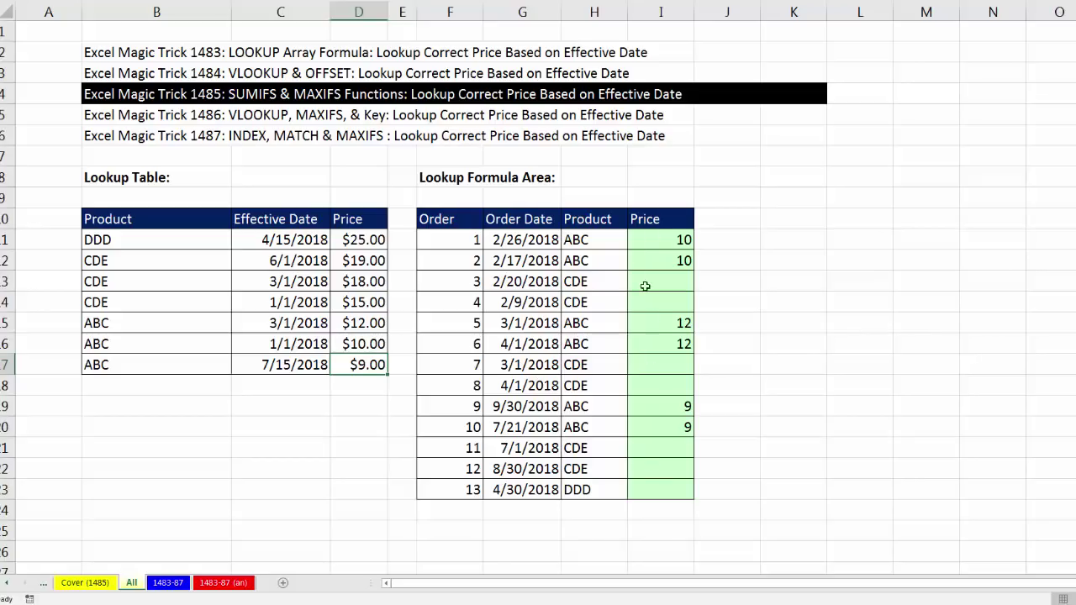
- Compare the ABC orders' dates and prices in the Lookup Formula Area with the matching ABC effective dates and prices in the lookup table
{"action": "left_click_drag", "start_coordinate": [524, 241], "coordinate": [617, 267]}
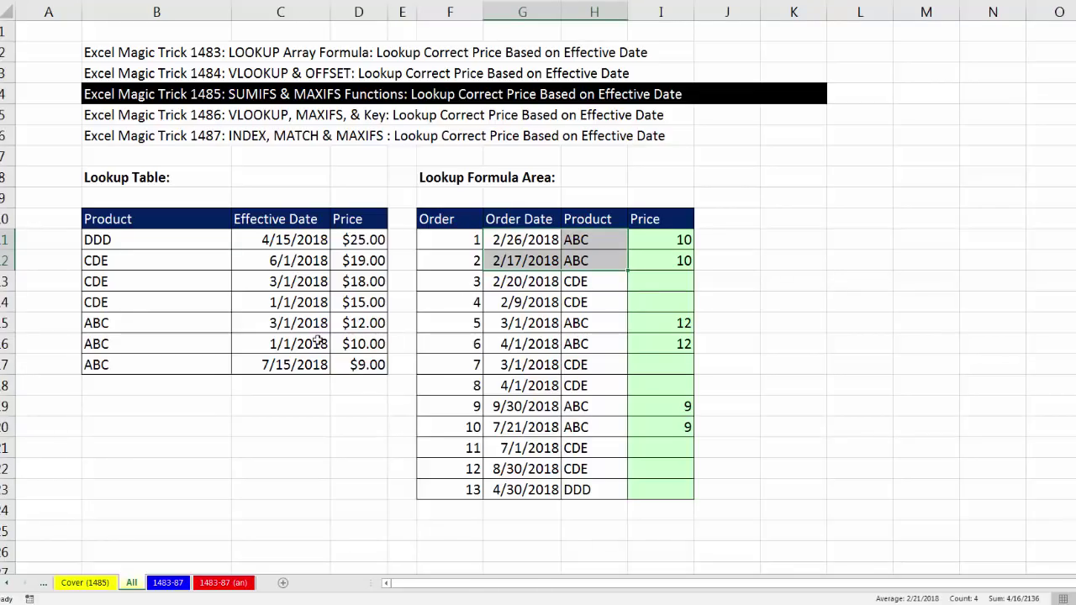
{"action": "left_click_drag", "start_coordinate": [304, 345], "coordinate": [363, 344]}
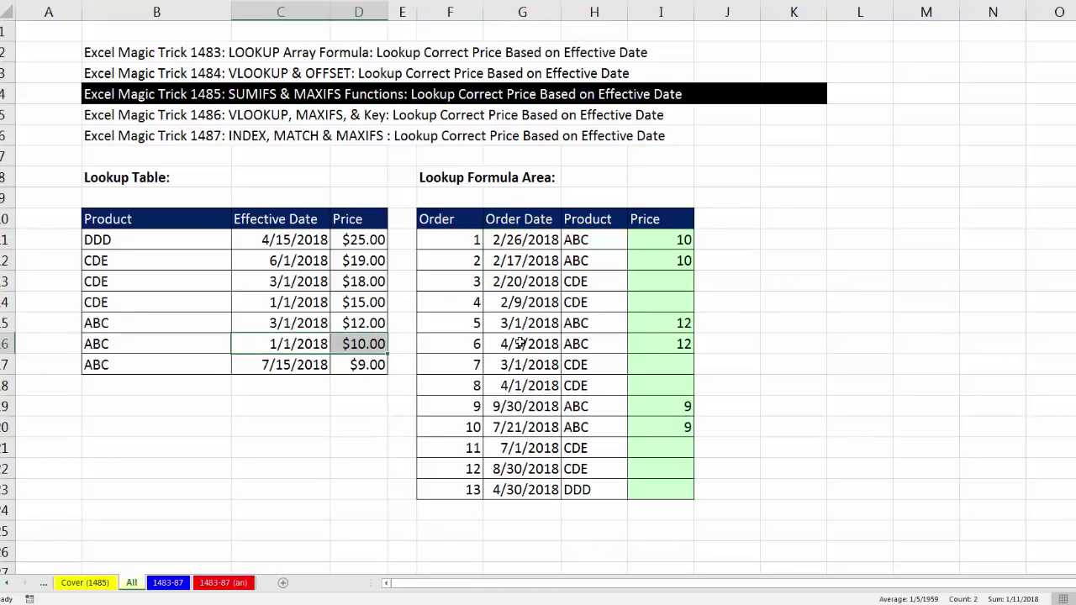
{"action": "left_click_drag", "start_coordinate": [526, 325], "coordinate": [650, 342]}
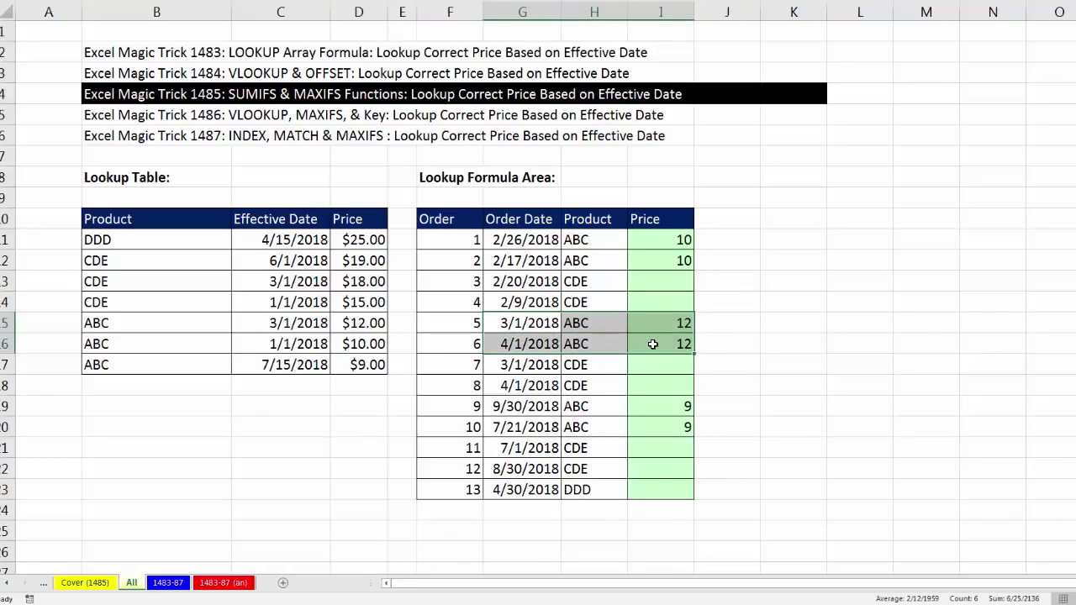
{"action": "left_click_drag", "start_coordinate": [380, 327], "coordinate": [295, 327]}
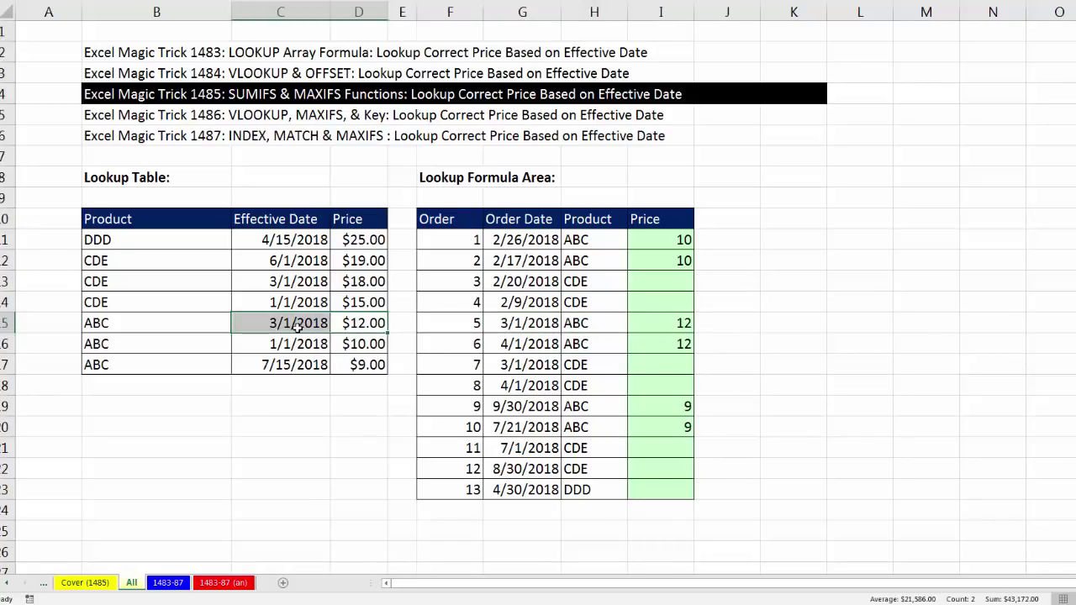
{"action": "left_click_drag", "start_coordinate": [535, 409], "coordinate": [675, 425]}
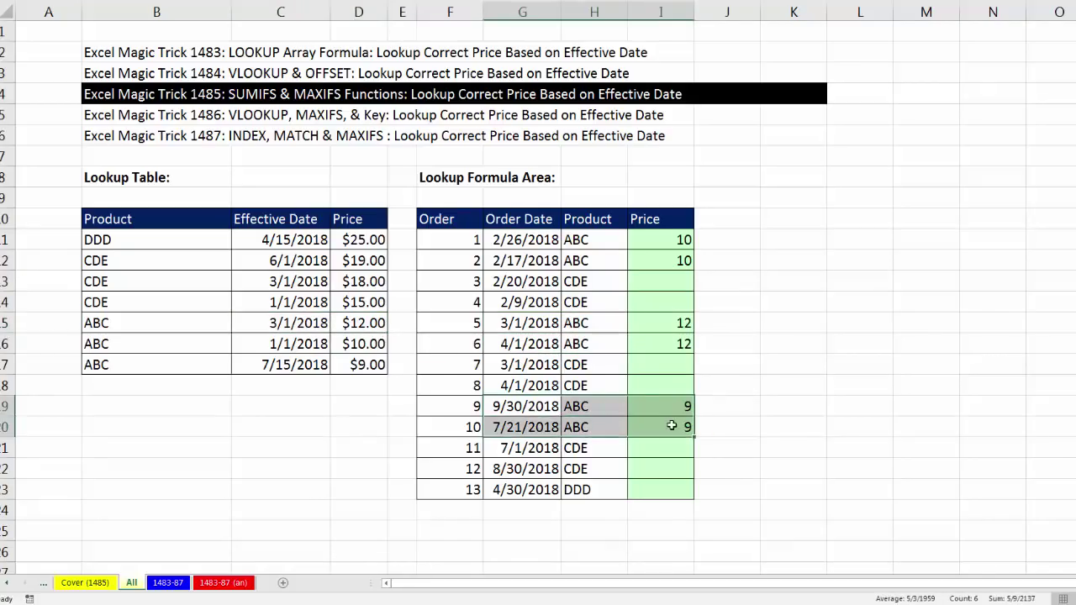
{"action": "left_click", "coordinate": [366, 369]}
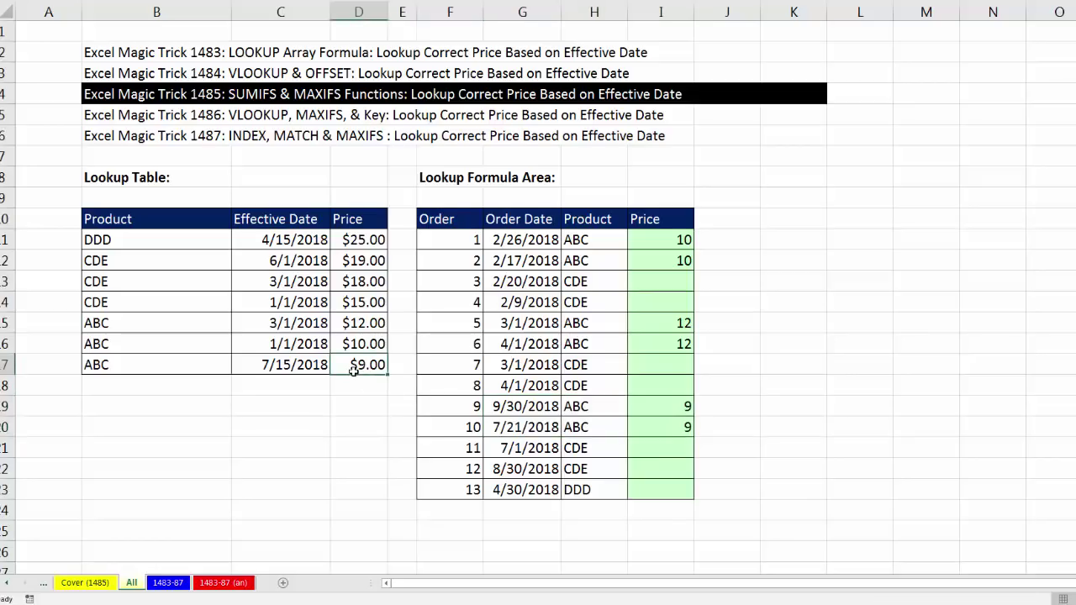
- Switch to the 1483-87 sheet and examine the 6/1/2018 CDE and 3/1/2018 ABC records in its lookup table
{"action": "left_click", "coordinate": [167, 584]}
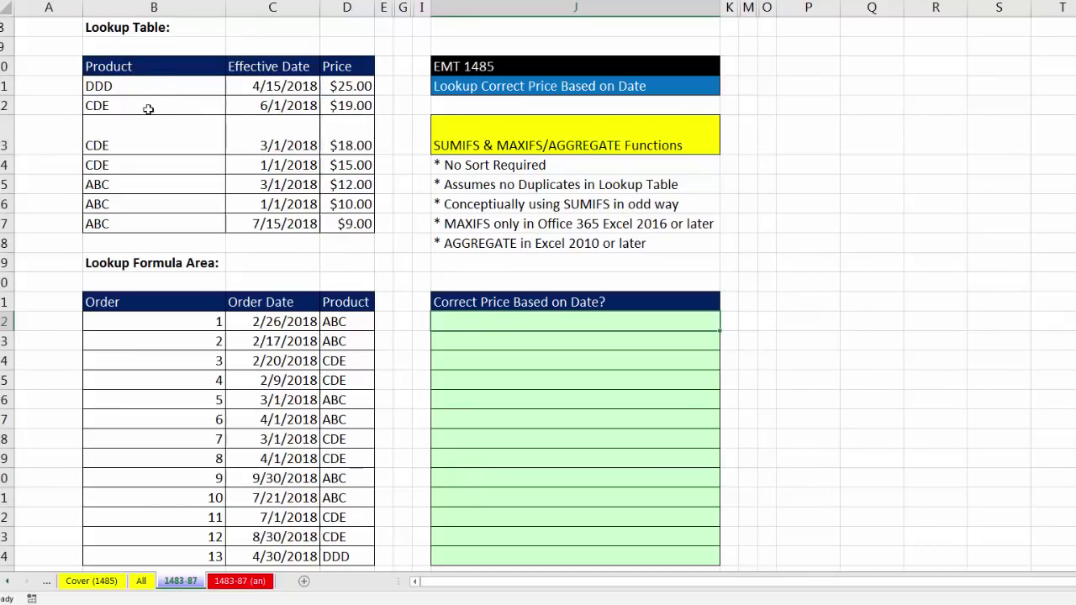
{"action": "left_click_drag", "start_coordinate": [147, 106], "coordinate": [340, 108]}
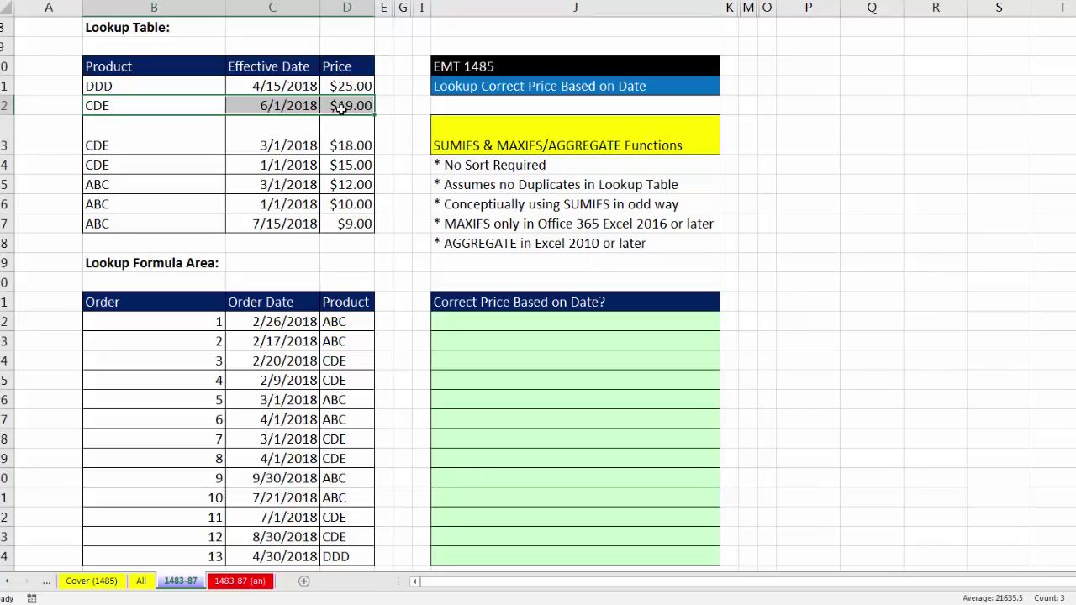
{"action": "left_click", "coordinate": [470, 323]}
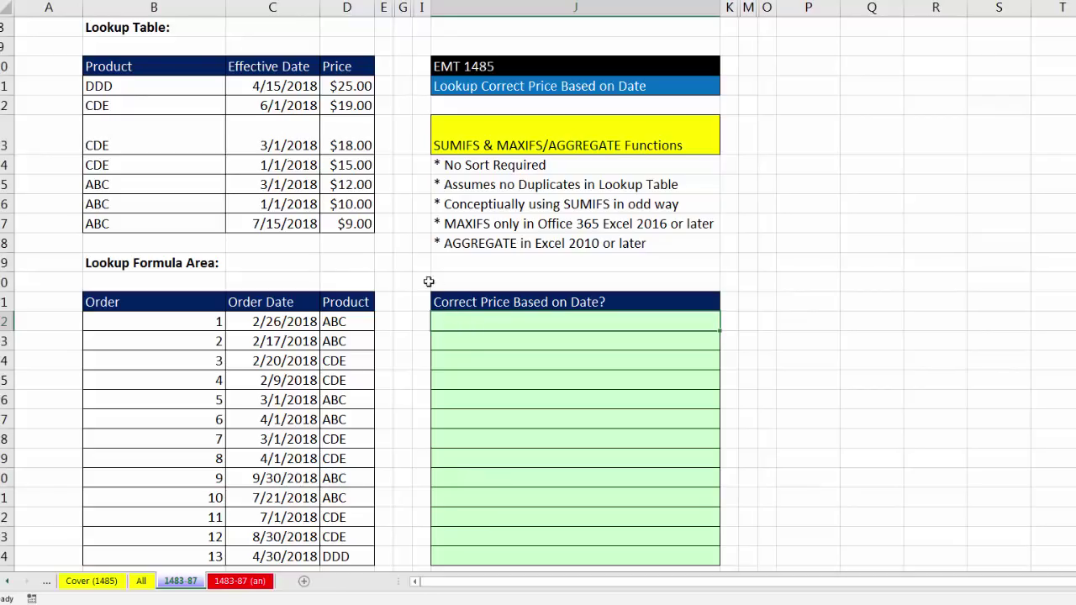
{"action": "left_click_drag", "start_coordinate": [132, 186], "coordinate": [369, 185]}
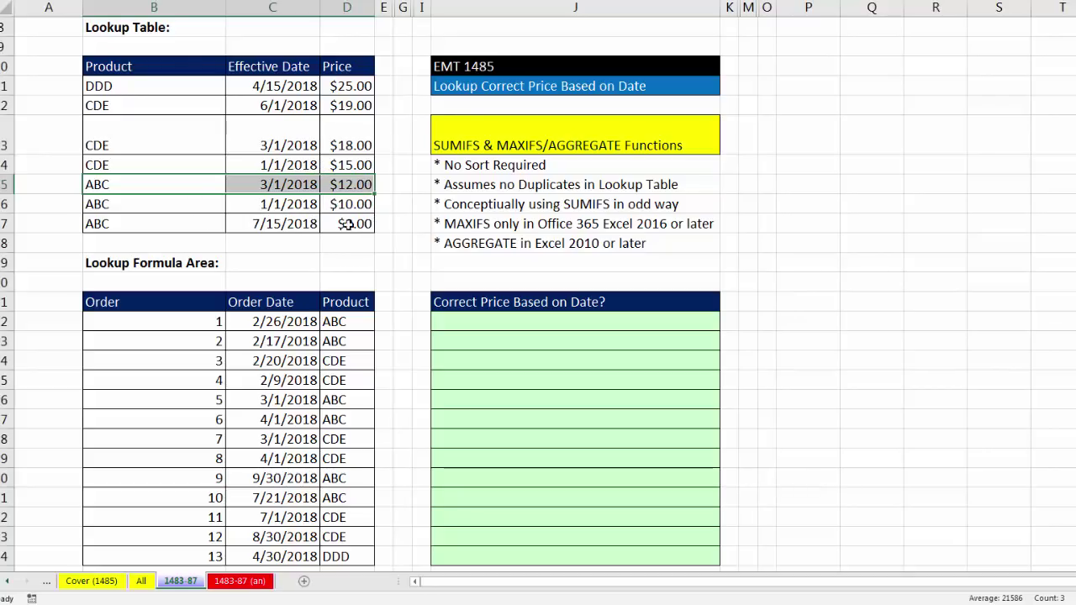
{"action": "left_click", "coordinate": [442, 323]}
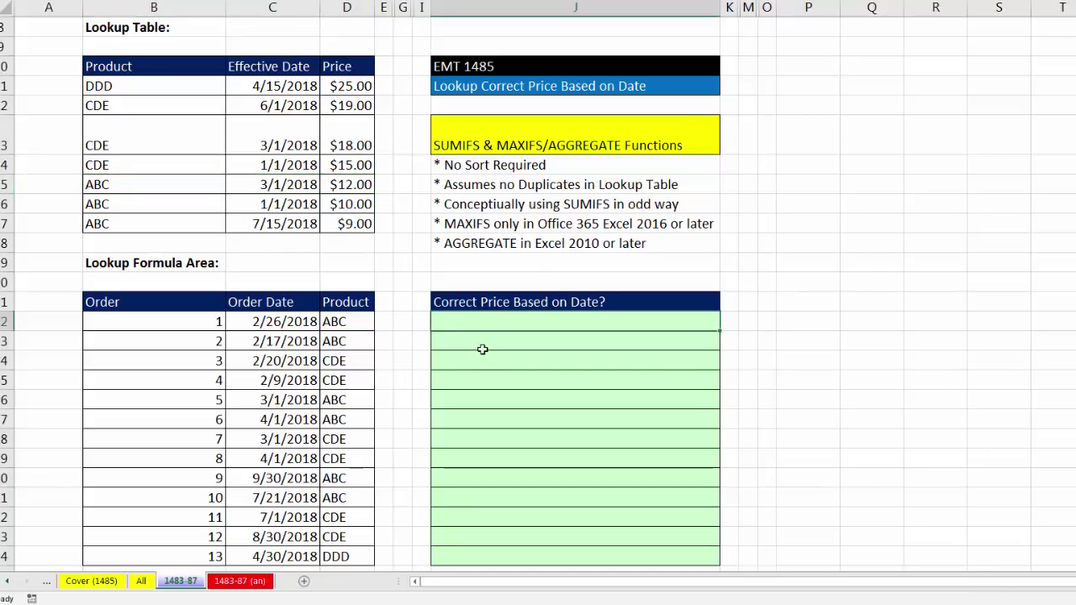
{"action": "type", "text": "=sumifs"}
{"action": "key", "text": "Tab"}
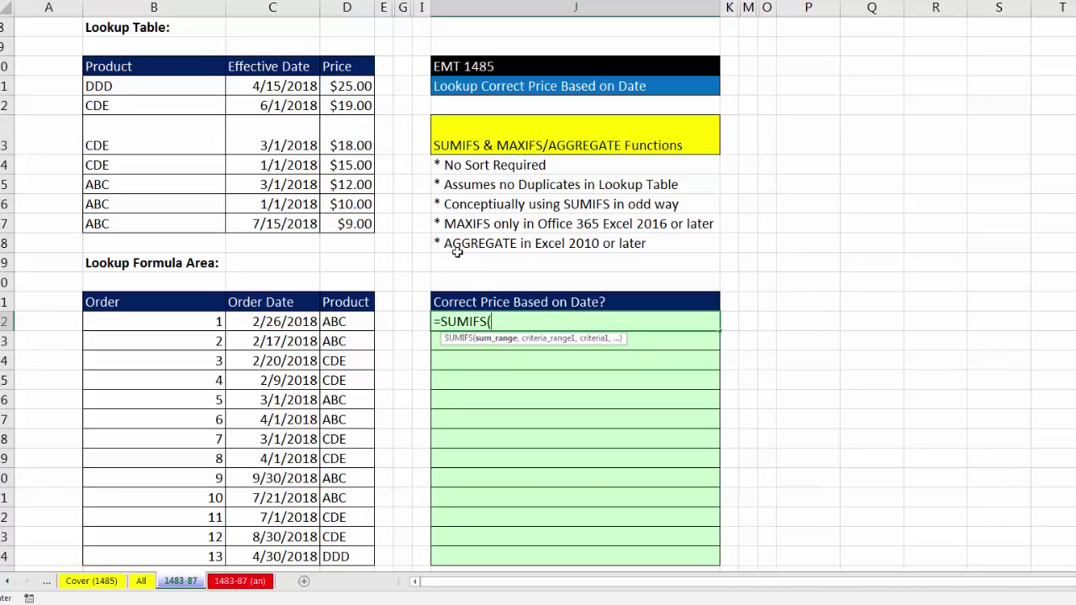
{"action": "key", "text": "Escape"}
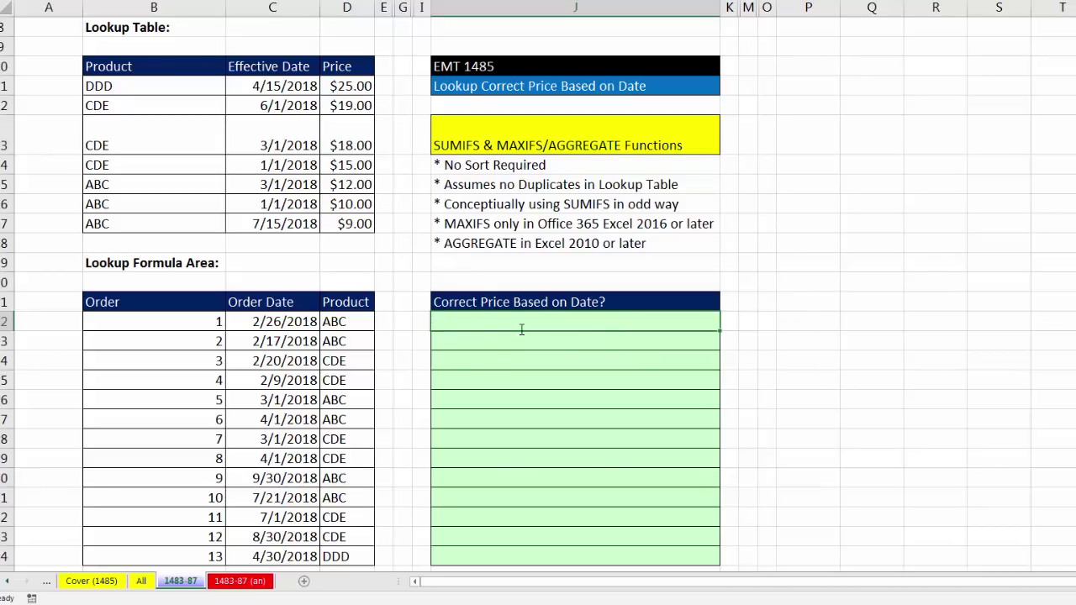
{"action": "left_click", "coordinate": [327, 321]}
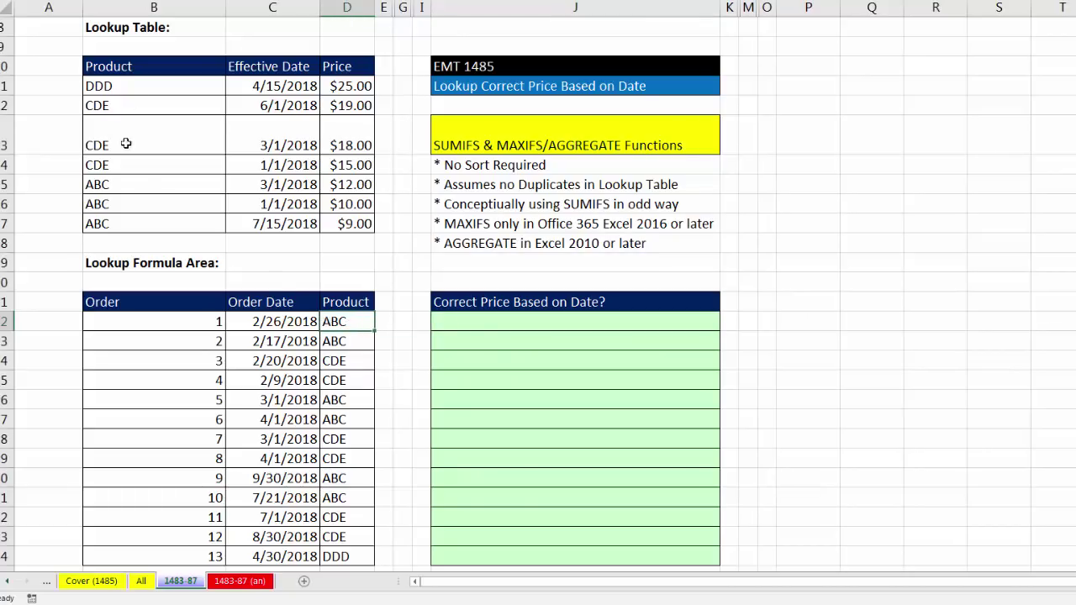
{"action": "left_click", "coordinate": [278, 316]}
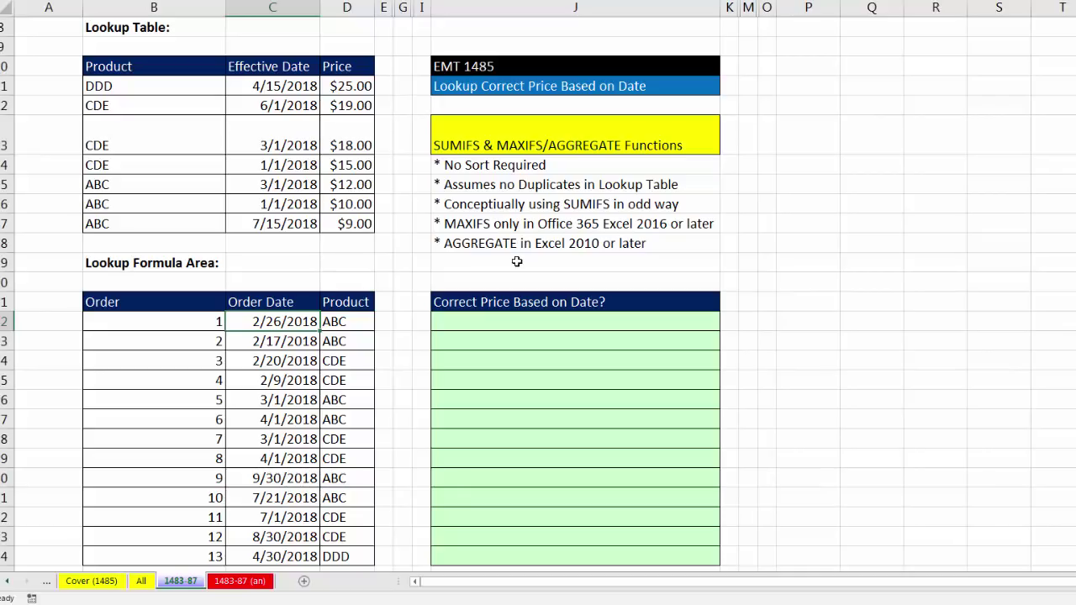
- Start a MAXIFS formula in J22 with the Effective Date column as the max range, locked as $C$11:$C$17
{"action": "left_click", "coordinate": [508, 328]}
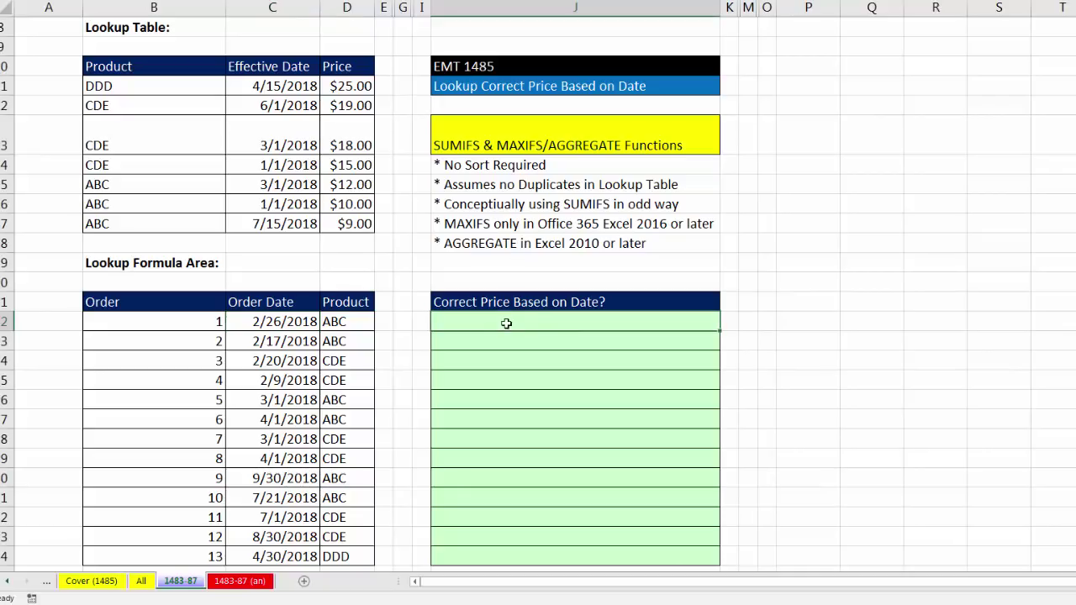
{"action": "type", "text": "=maxif"}
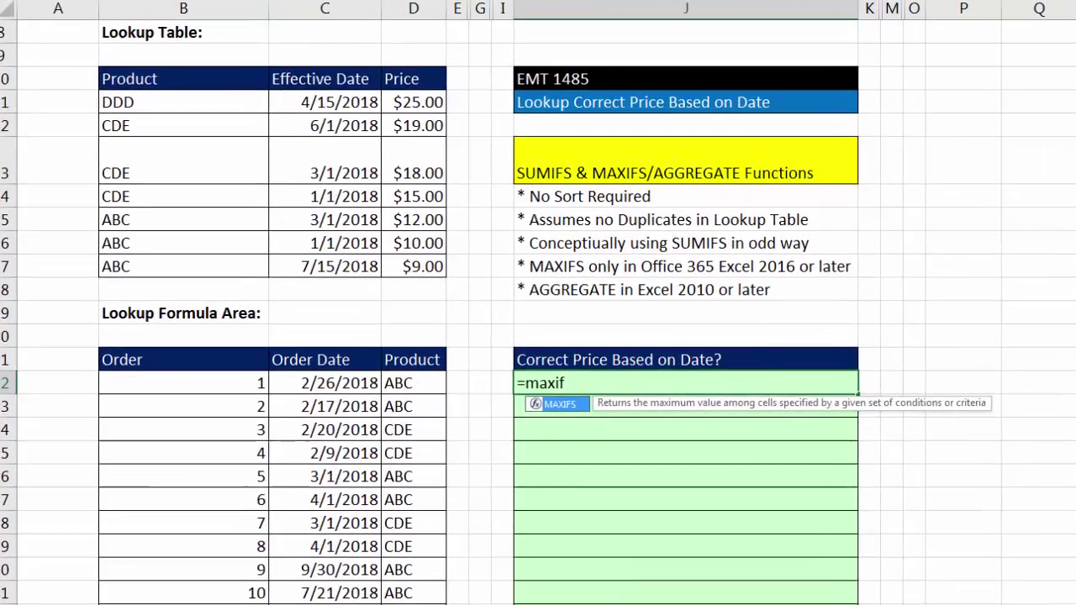
{"action": "key", "text": "Tab"}
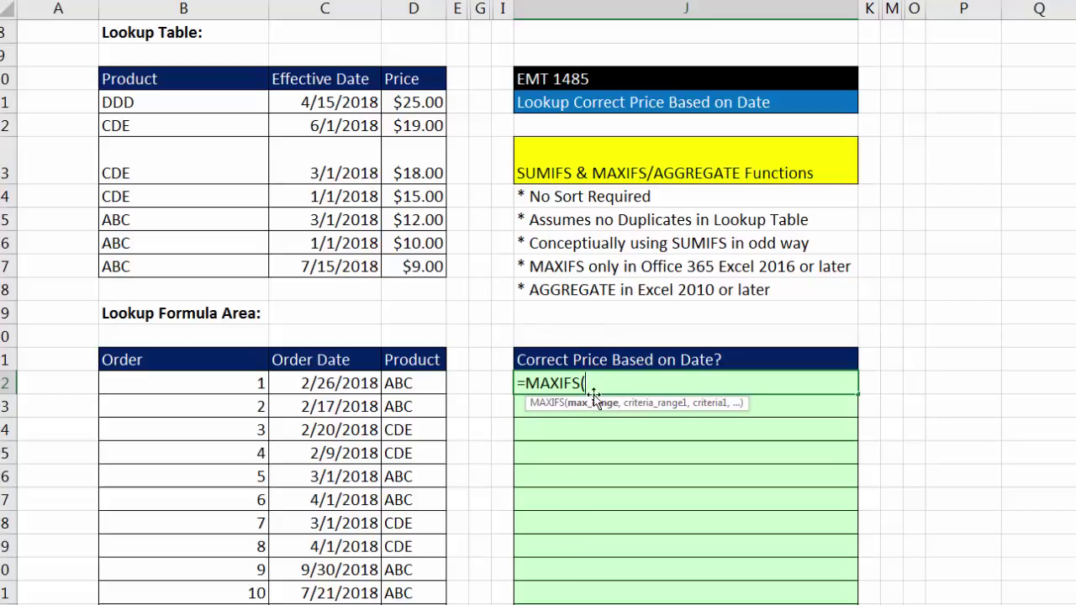
{"action": "left_click_drag", "start_coordinate": [343, 101], "coordinate": [347, 271]}
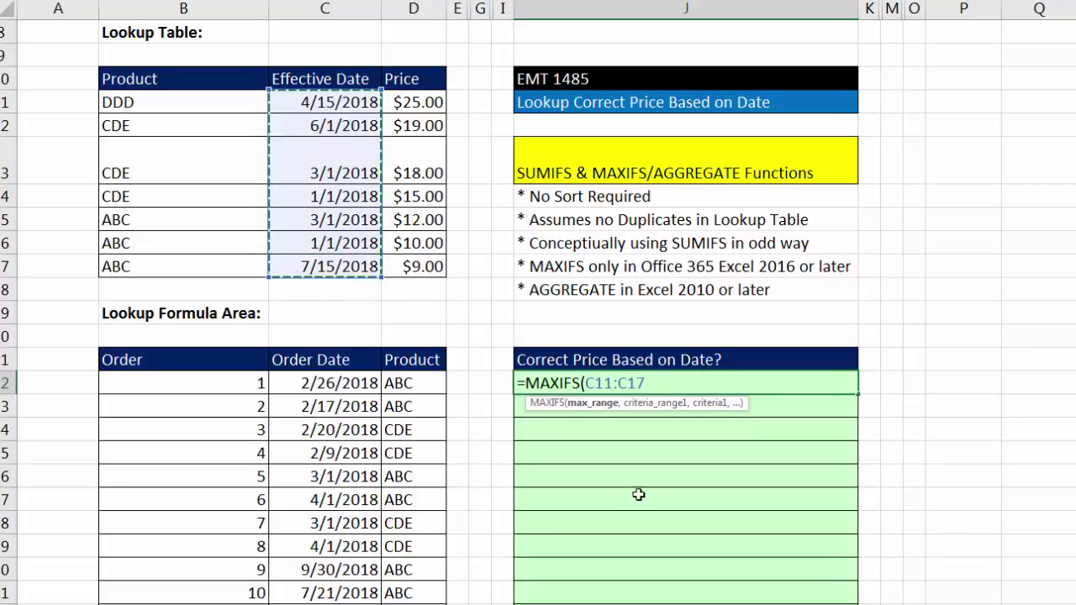
{"action": "key", "text": "F4"}
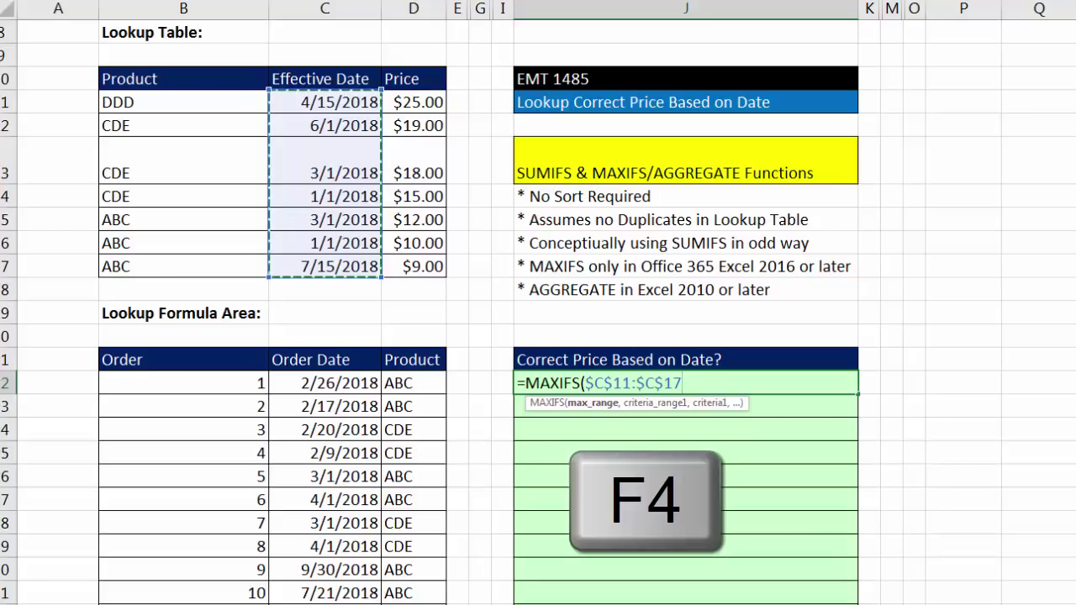
{"action": "type", "text": ","}
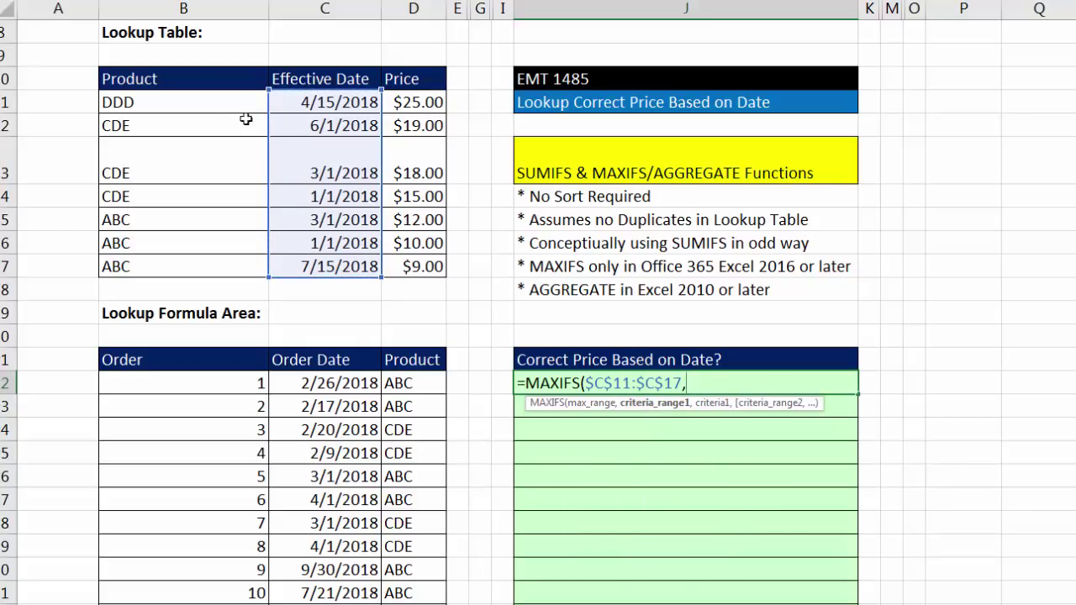
- Add the first MAXIFS criterion, matching the locked Product range $B$11:$B$17 to the first order's product in D22
{"action": "left_click_drag", "start_coordinate": [216, 103], "coordinate": [235, 272]}
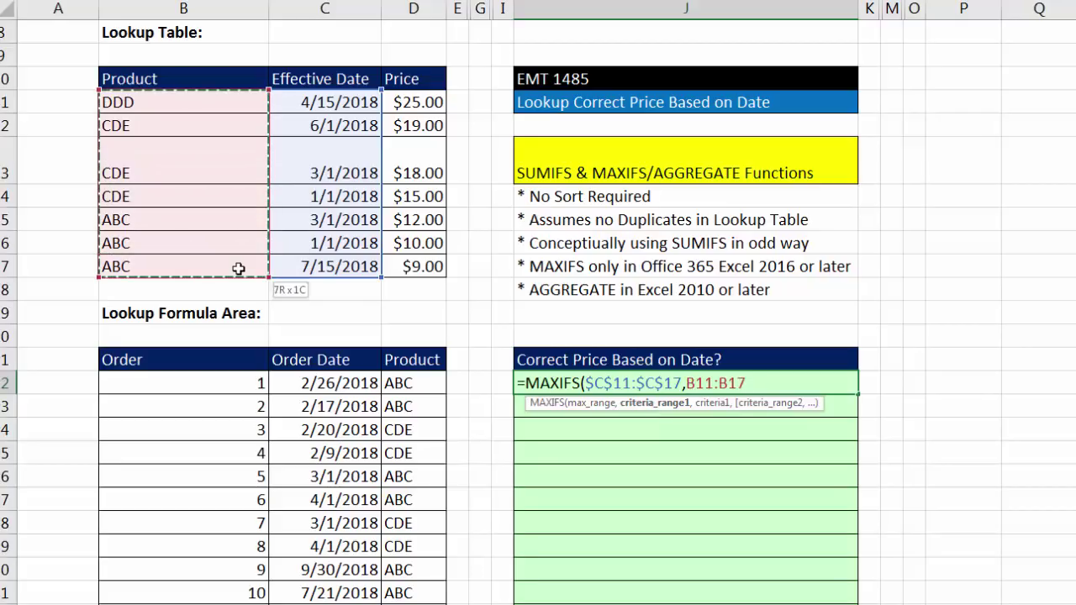
{"action": "key", "text": "F4"}
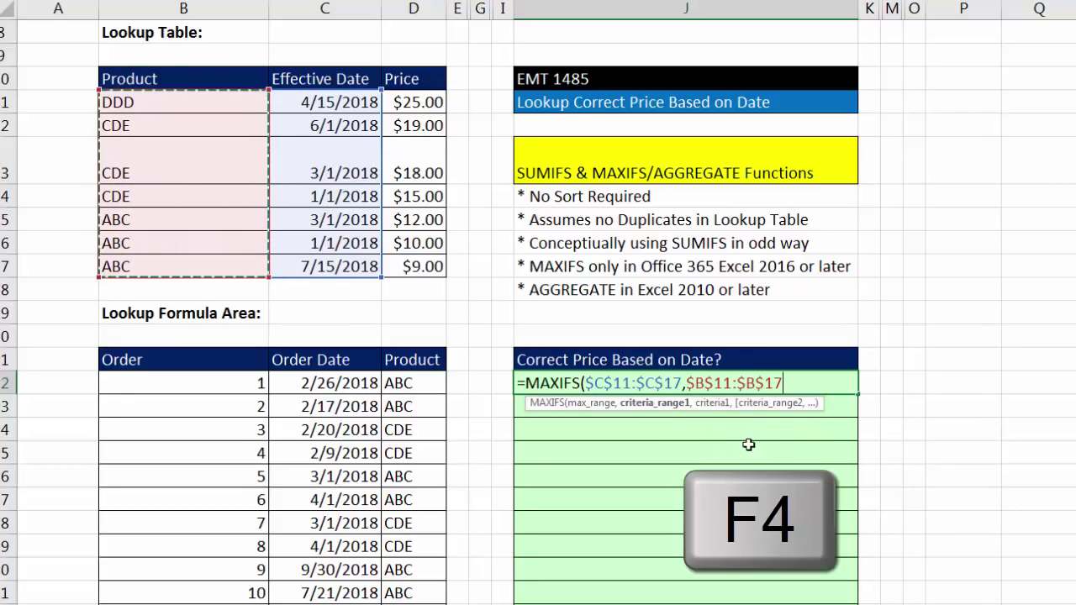
{"action": "type", "text": ","}
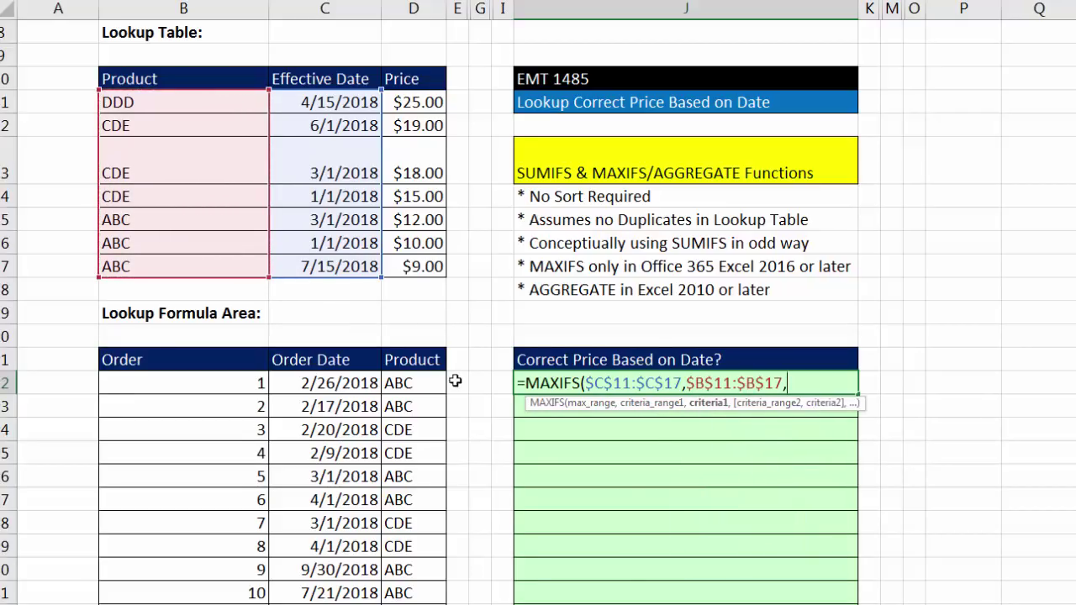
{"action": "left_click", "coordinate": [416, 384]}
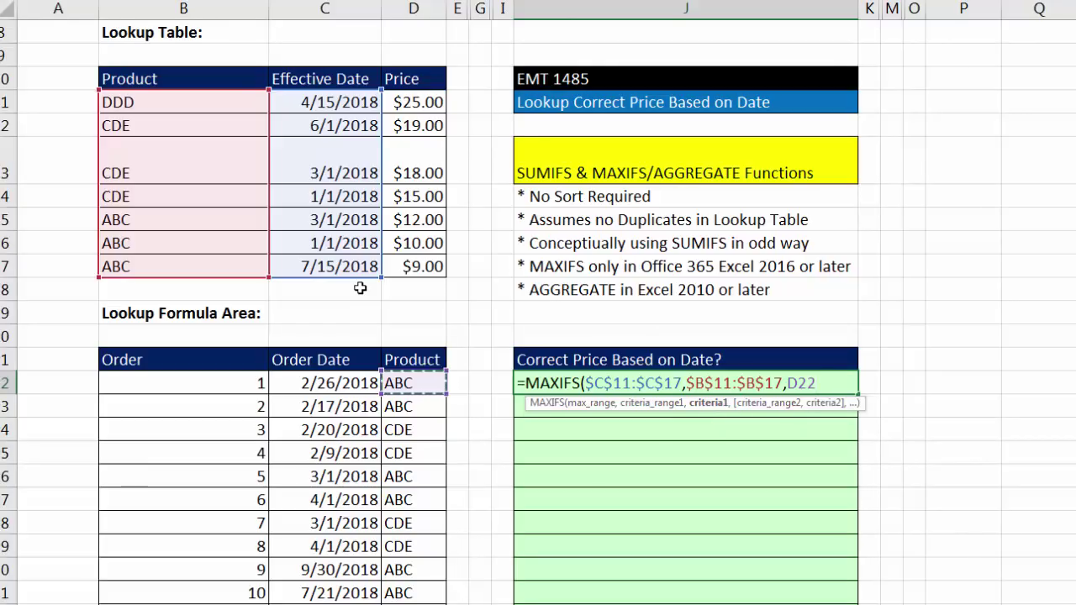
{"action": "type", "text": ","}
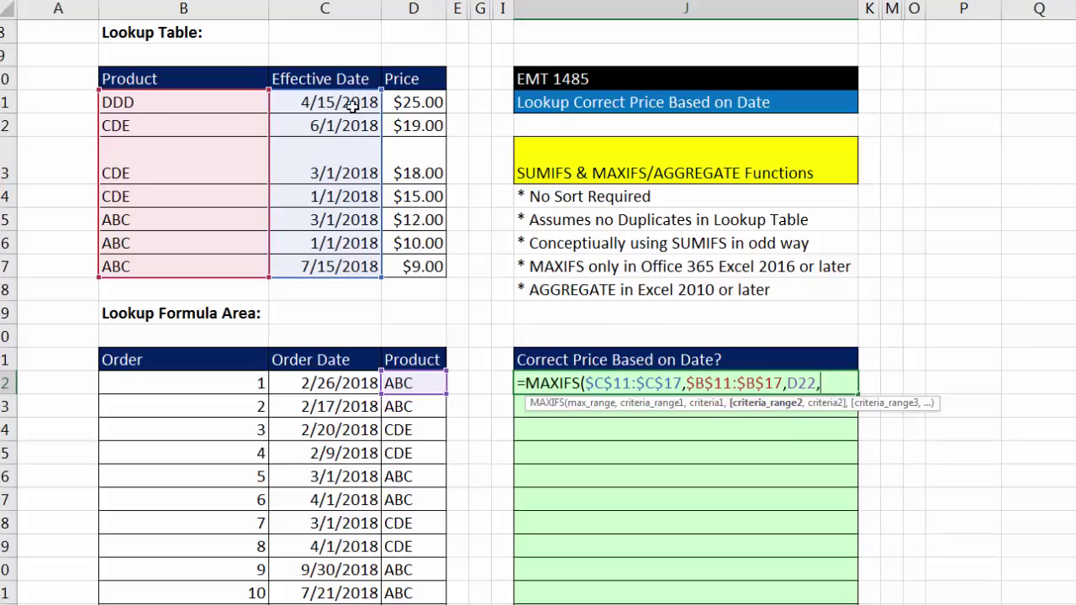
- Add the locked Effective Date range $C$11:$C$17 as the second MAXIFS criteria range
{"action": "left_click_drag", "start_coordinate": [353, 106], "coordinate": [348, 267]}
{"action": "key", "text": "F4"}
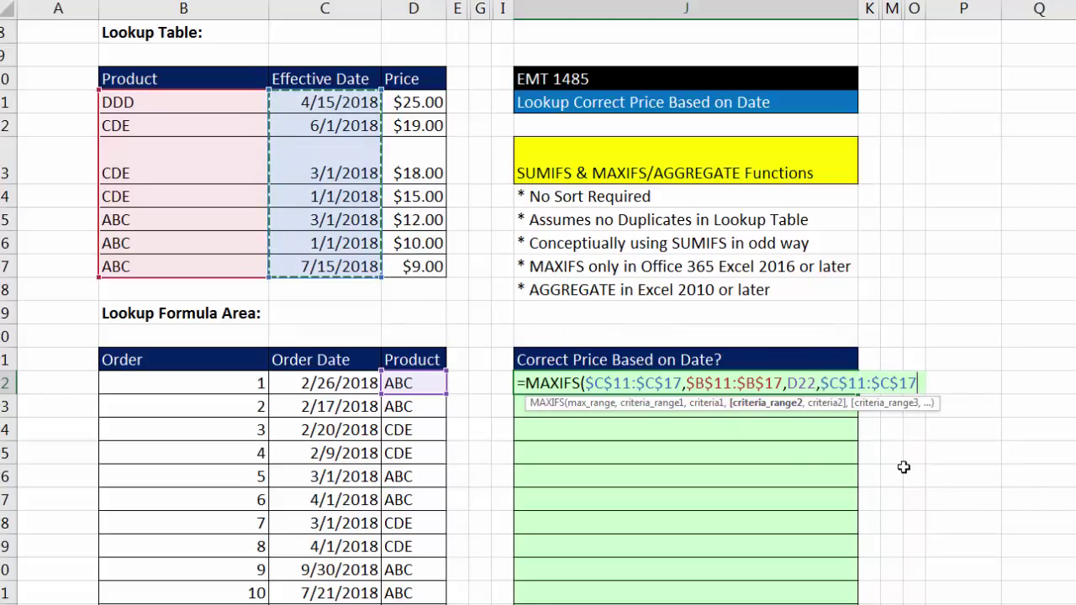
{"action": "type", "text": ","}
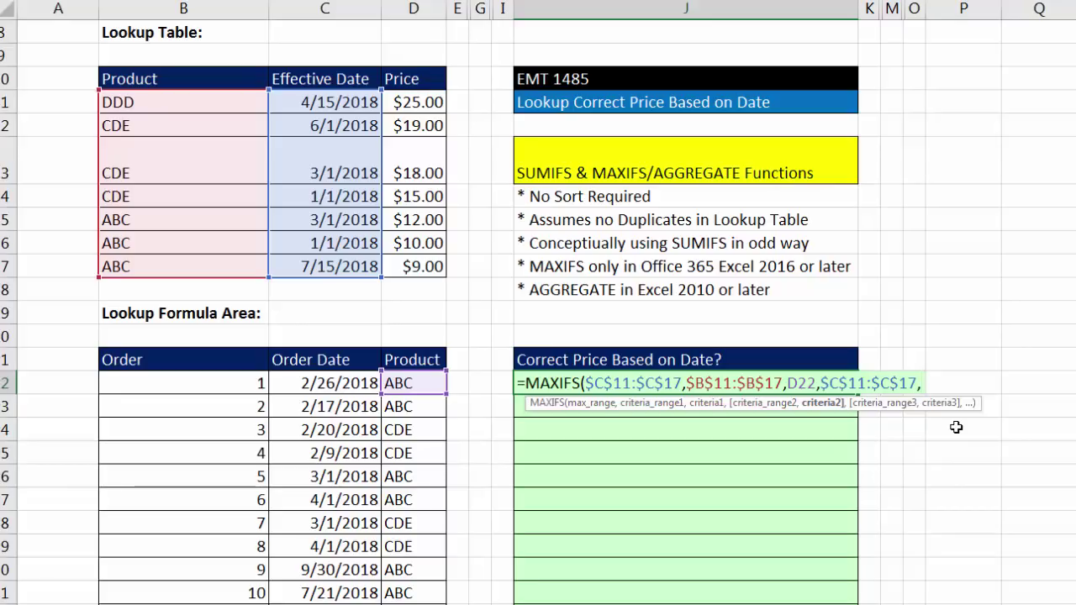
- Complete the MAXIFS formula in J22 with the criterion "<="&C22 and enter it
{"action": "type", "text": "\"<=\"&C22"}
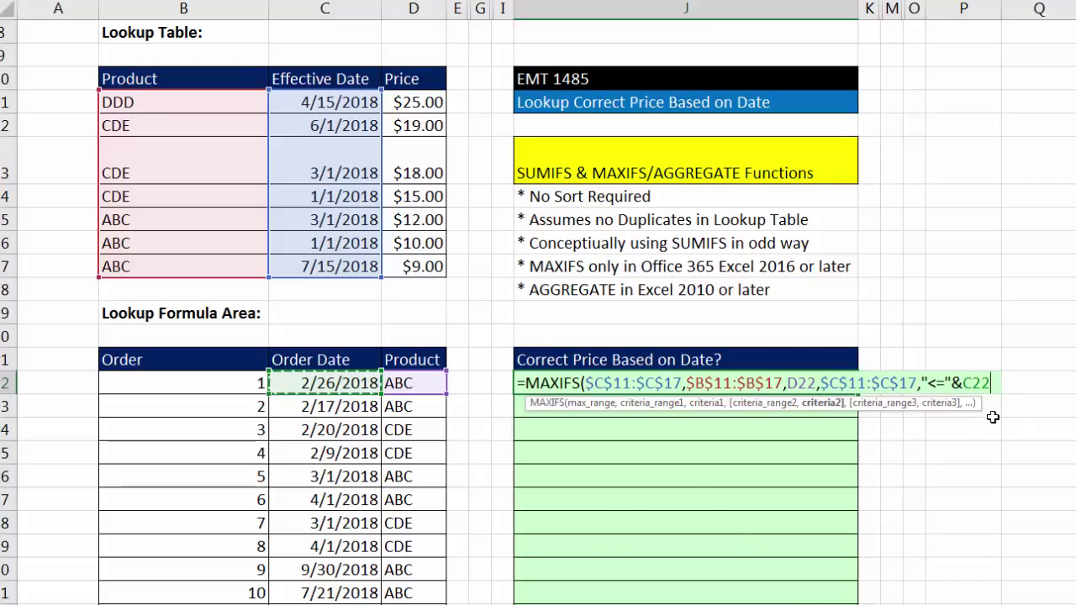
{"action": "type", "text": ")"}
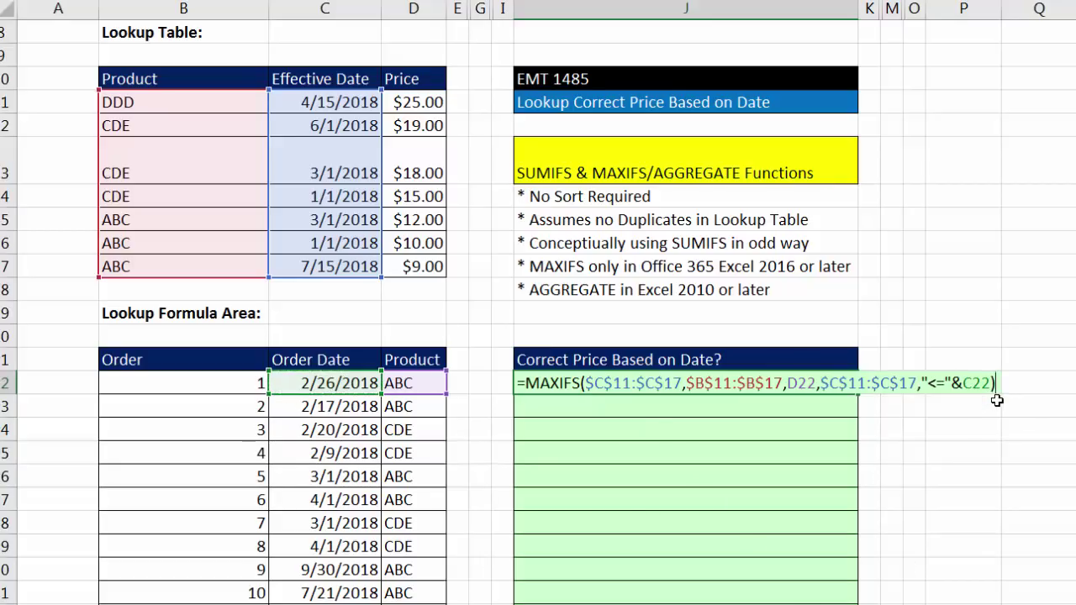
{"action": "key", "text": "ctrl+Return"}
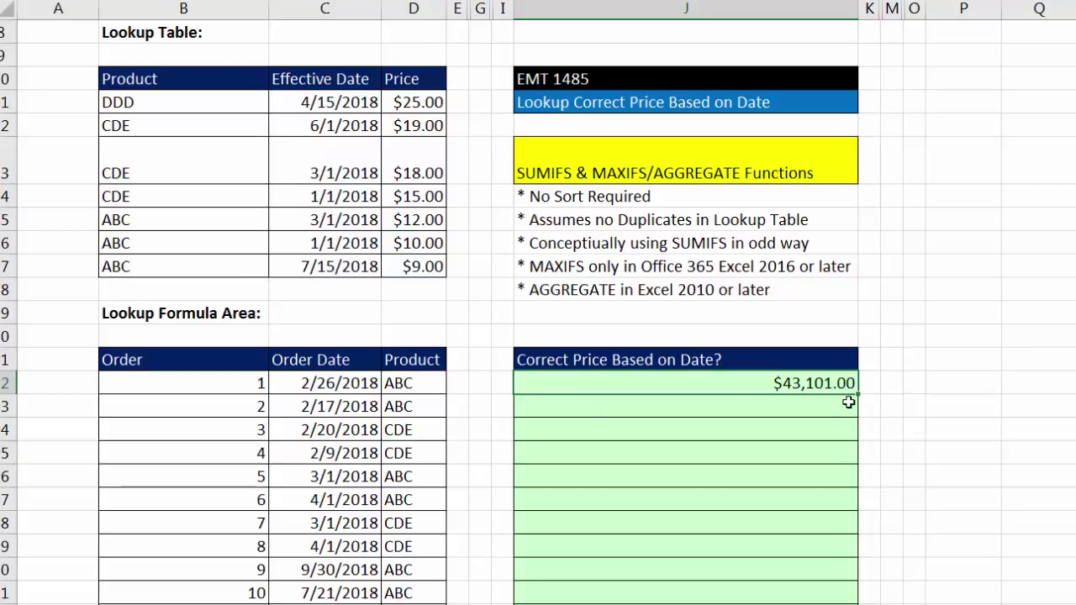
- Format J22 as a date in the *3/14/2012 style and fill its formula down through J34
{"action": "key", "text": "ctrl+1"}
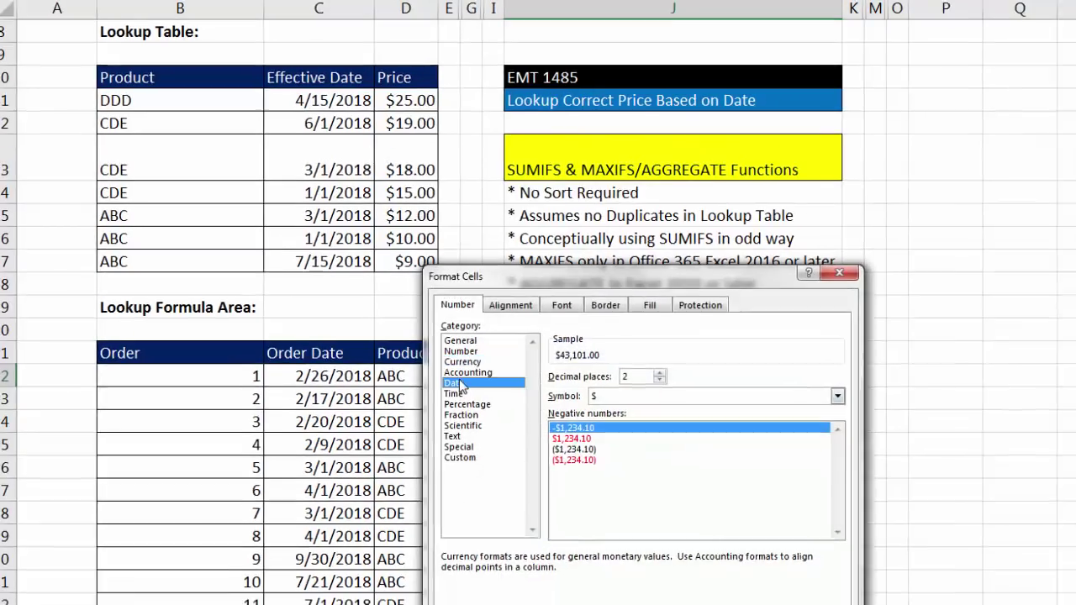
{"action": "left_click", "coordinate": [464, 390]}
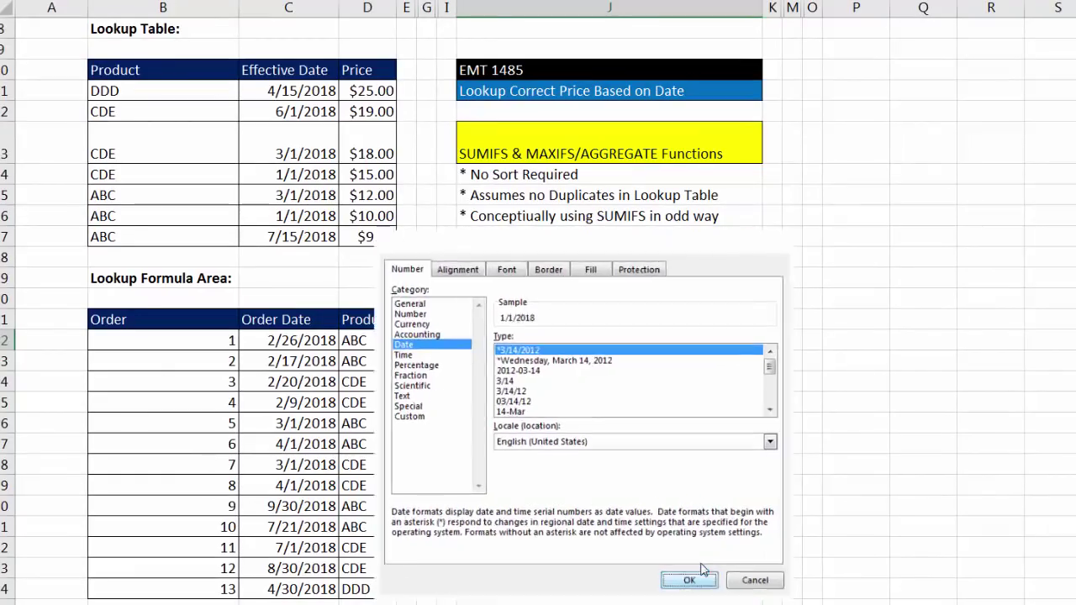
{"action": "left_click", "coordinate": [700, 568]}
{"action": "left_click_drag", "start_coordinate": [763, 348], "coordinate": [763, 598]}
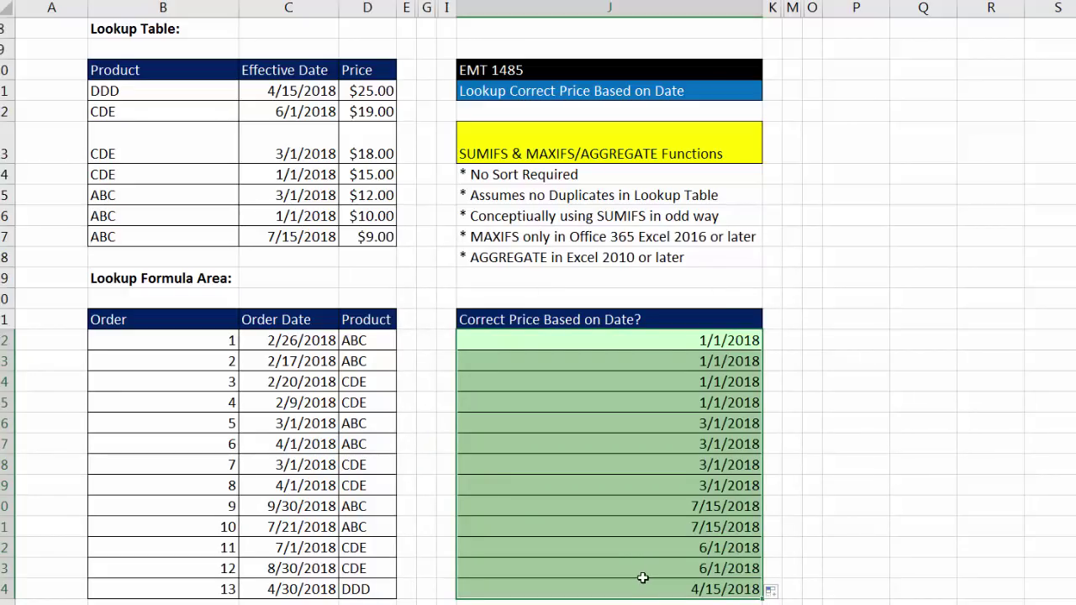
- Examine the date results for orders 8 and 9 against the lookup table, and inspect the MAXIFS formula in J30
{"action": "left_click", "coordinate": [378, 489]}
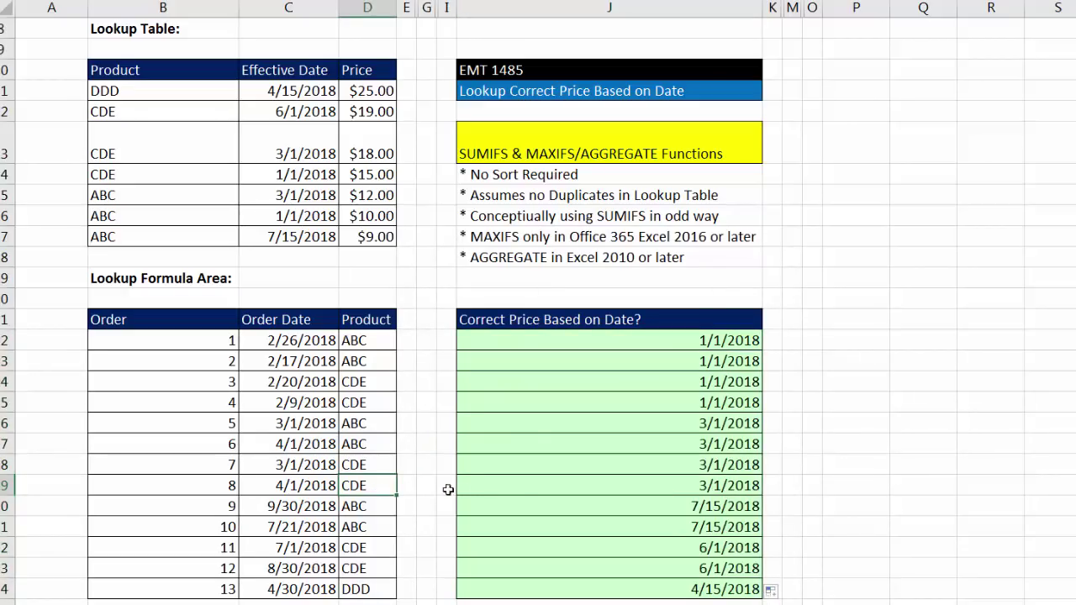
{"action": "left_click", "coordinate": [524, 485]}
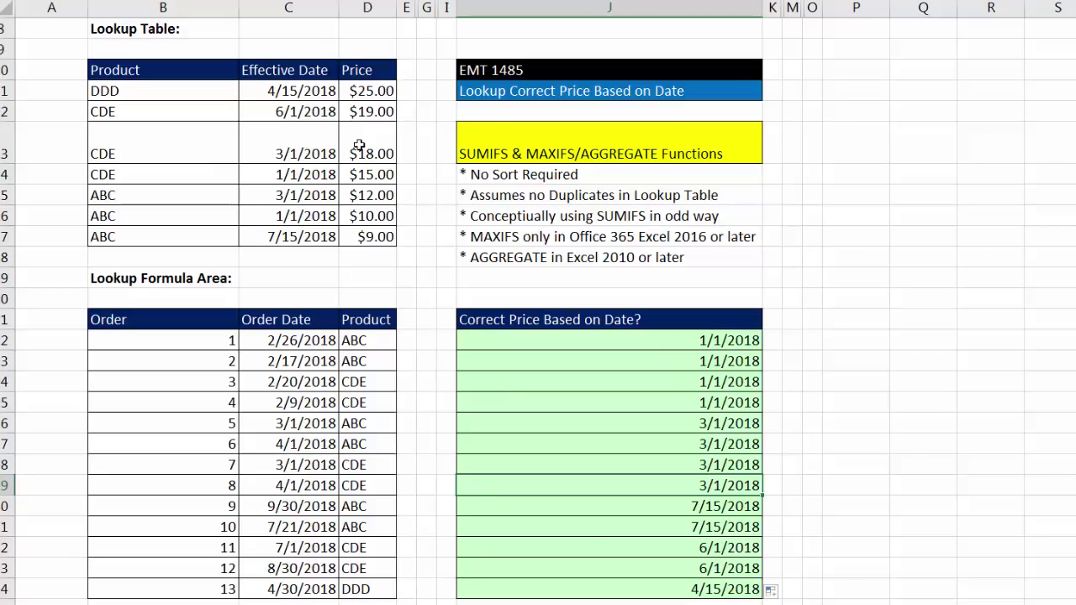
{"action": "left_click", "coordinate": [568, 512]}
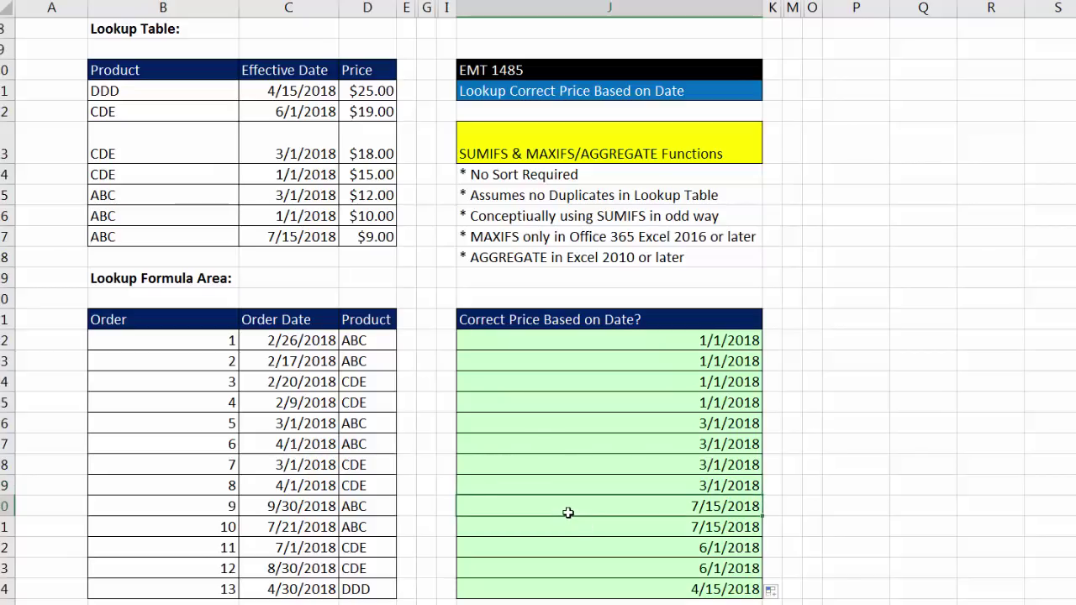
{"action": "key", "text": "F2"}
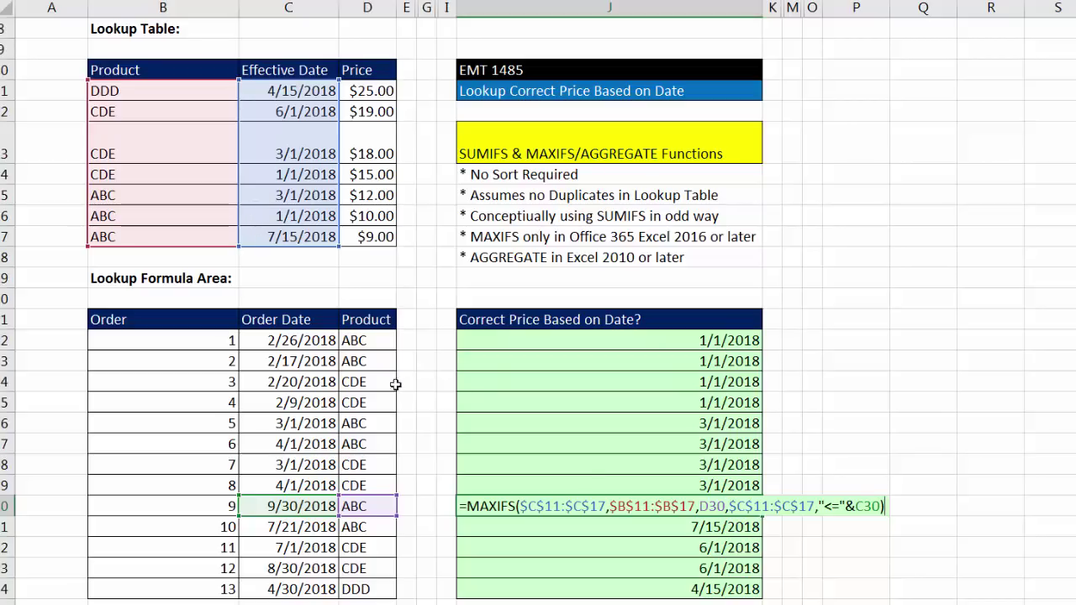
{"action": "key", "text": "Return"}
- Set the number format of J22:J34 to General
{"action": "mouse_move", "coordinate": [691, 341]}
{"action": "left_mouse_down"}
{"action": "mouse_move", "coordinate": [708, 600]}
{"action": "mouse_move", "coordinate": [711, 585]}
{"action": "left_mouse_up"}
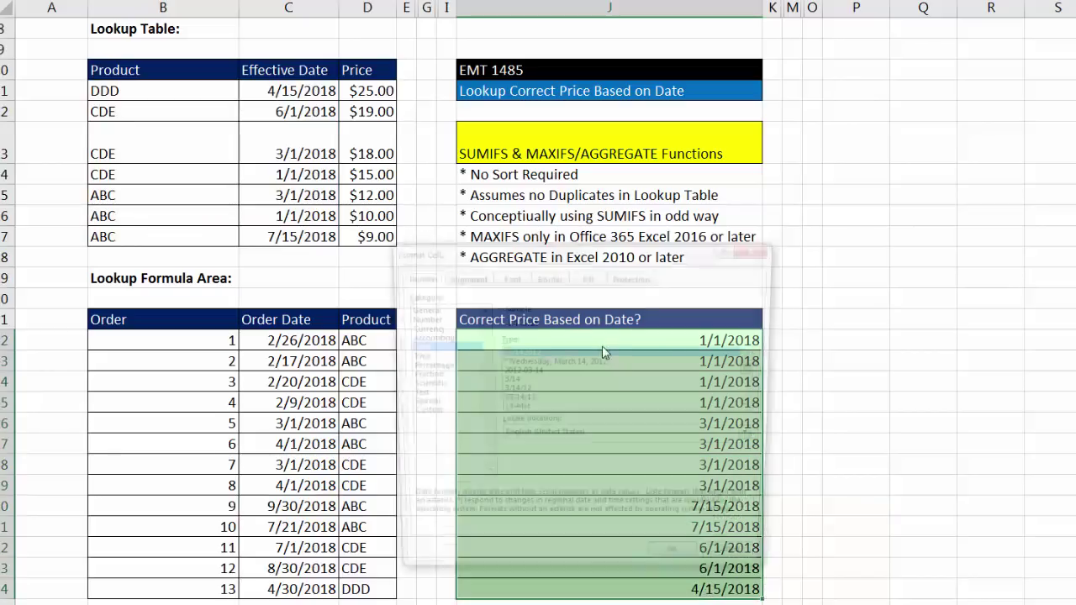
{"action": "key", "text": "ctrl+1"}
{"action": "left_click", "coordinate": [443, 305]}
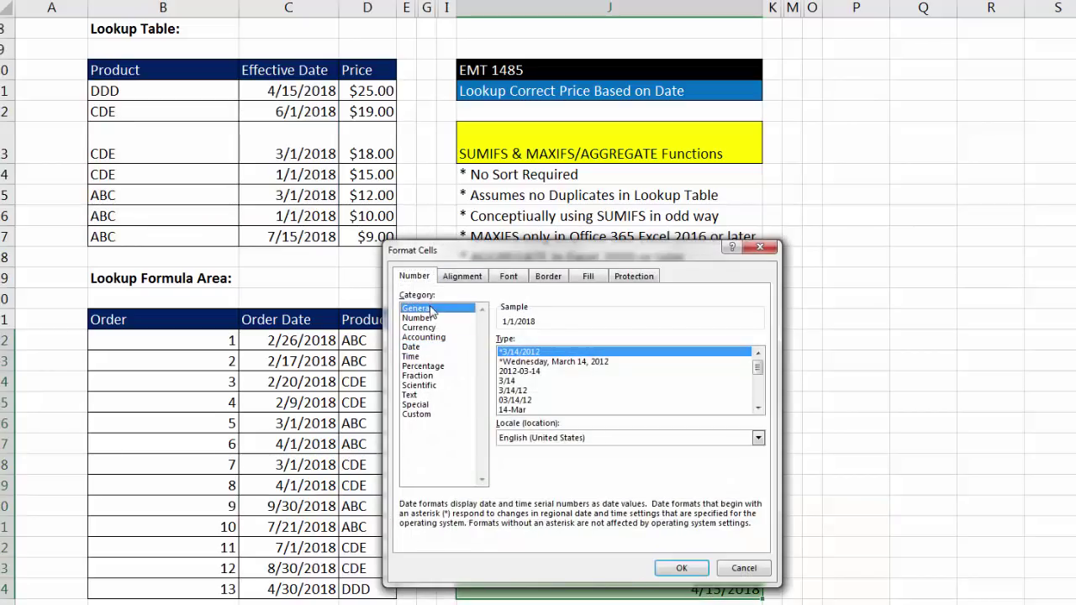
{"action": "left_click", "coordinate": [683, 568]}
- Insert a SUMIFS function before MAXIFS in J22, with the locked Price range $D$11:$D$17 as its sum range
{"action": "left_click", "coordinate": [634, 351]}
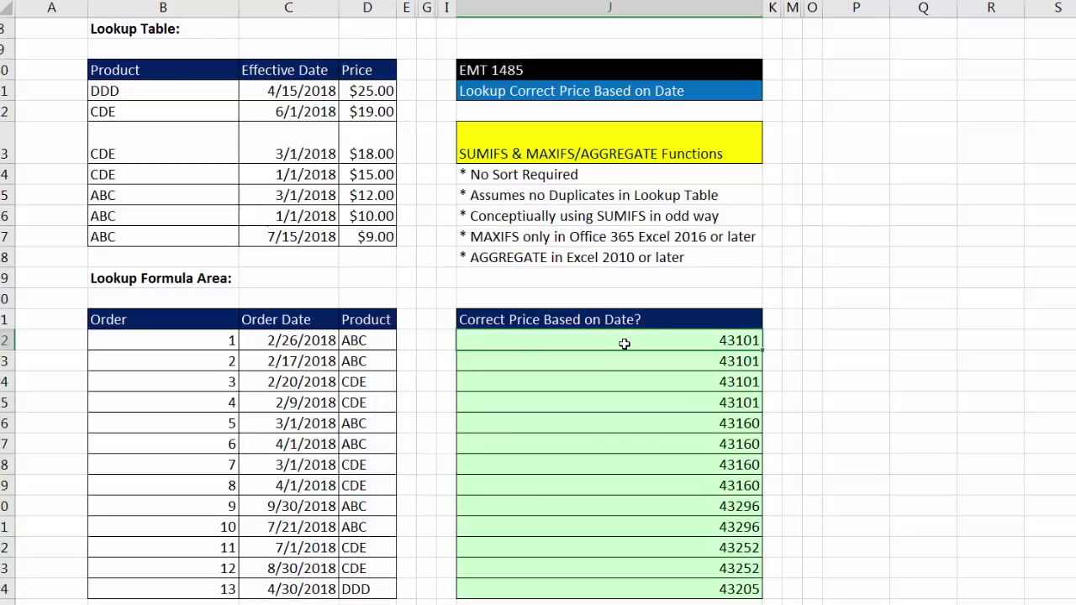
{"action": "key", "text": "F2"}
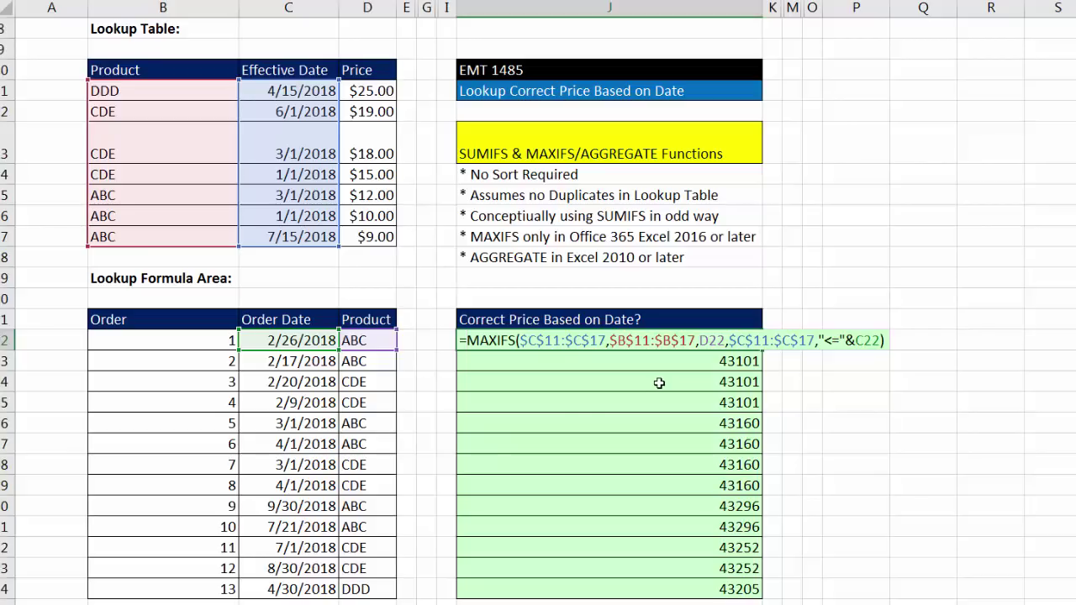
{"action": "type", "text": "sumifs"}
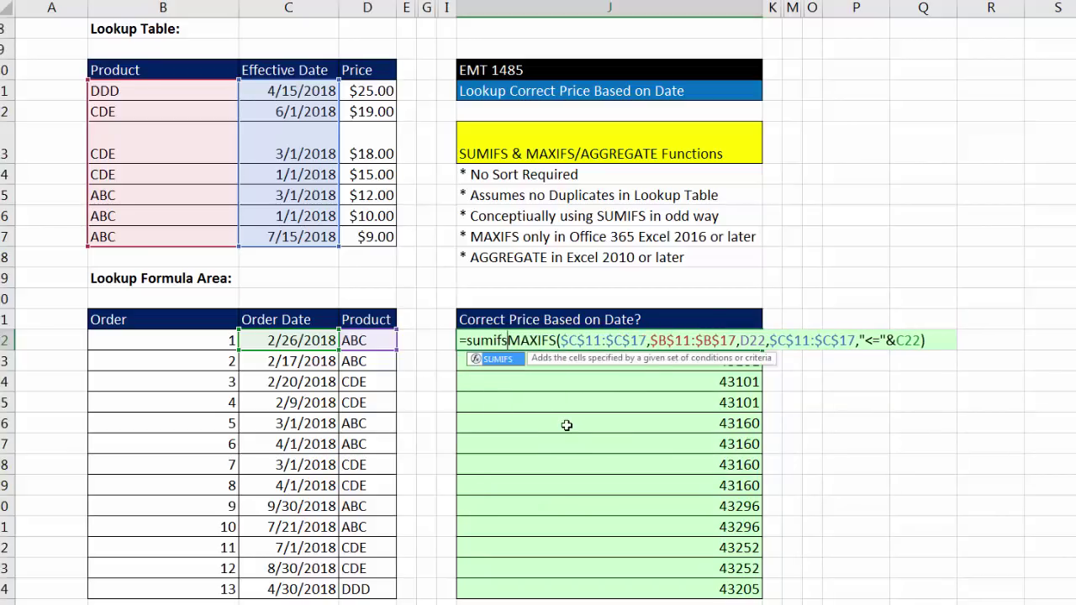
{"action": "key", "text": "Tab"}
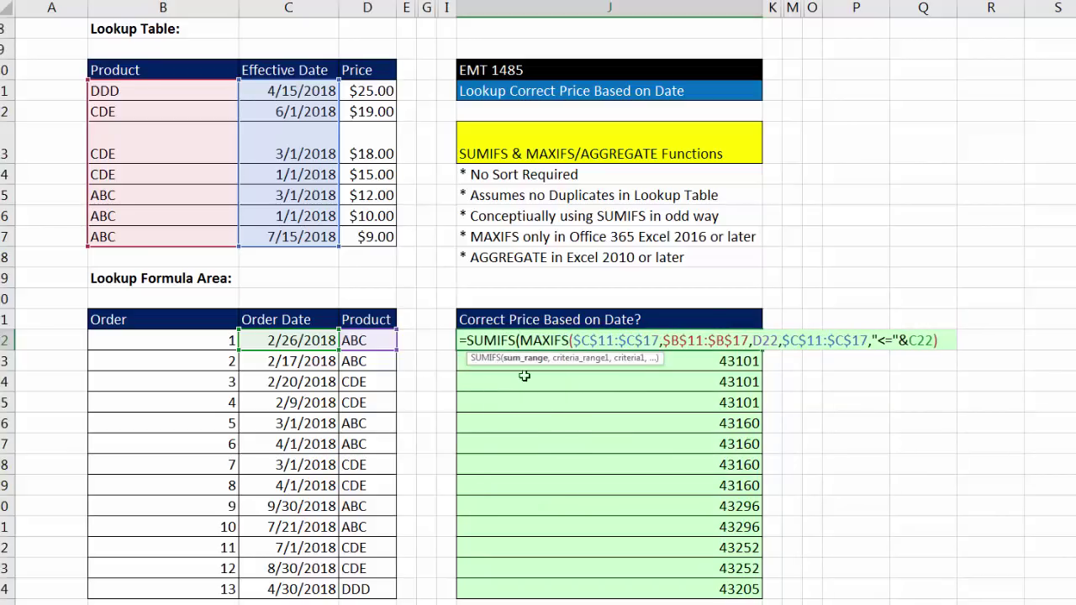
{"action": "left_click_drag", "start_coordinate": [357, 90], "coordinate": [369, 236]}
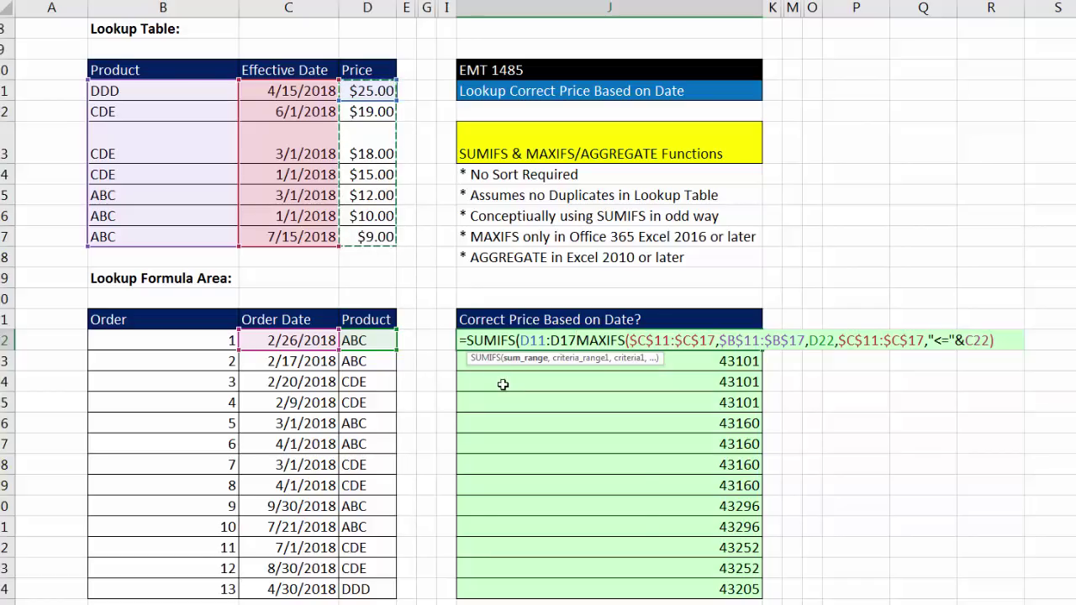
{"action": "key", "text": "F4"}
{"action": "type", "text": ","}
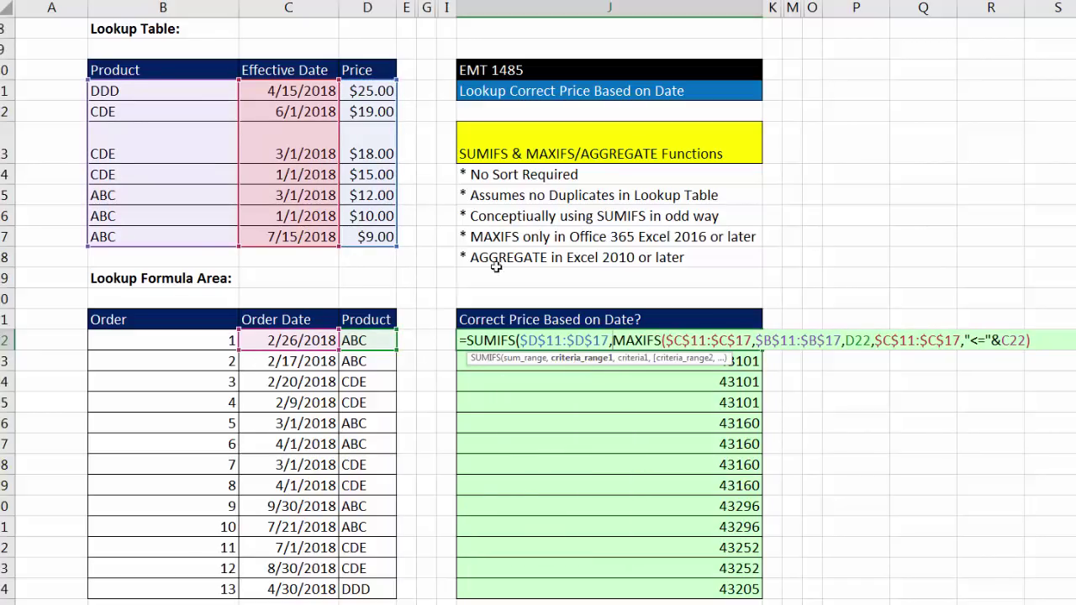
- Add the locked Effective Date range $C$11:$C$17 as the first SUMIFS criteria range, using the existing MAXIFS expression as its criterion
{"action": "left_click_drag", "start_coordinate": [293, 87], "coordinate": [298, 236]}
{"action": "key", "text": "F4"}
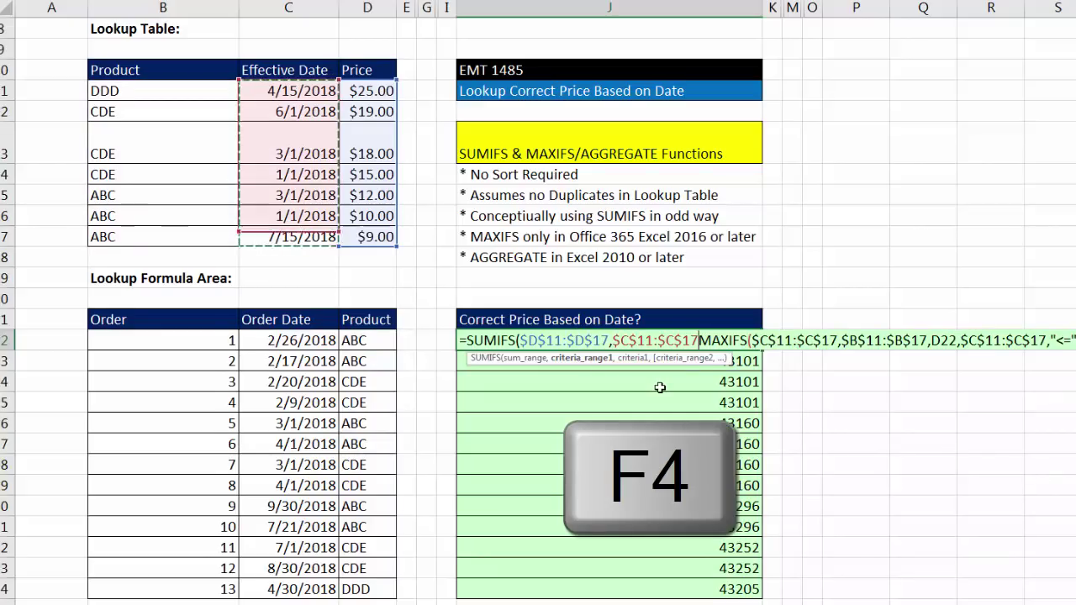
{"action": "type", "text": ","}
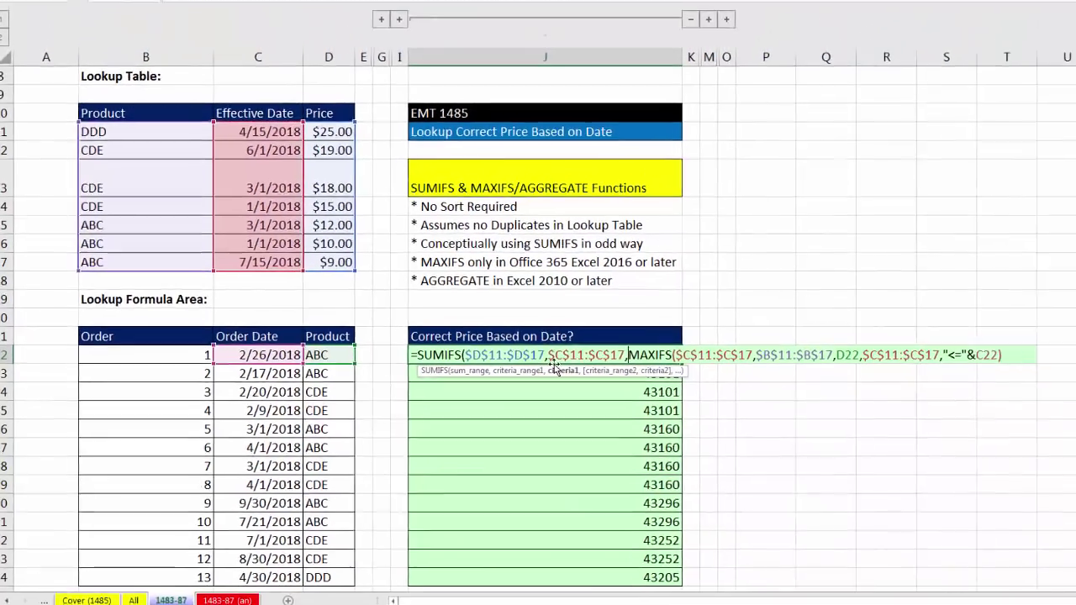
{"action": "left_click", "coordinate": [555, 368]}
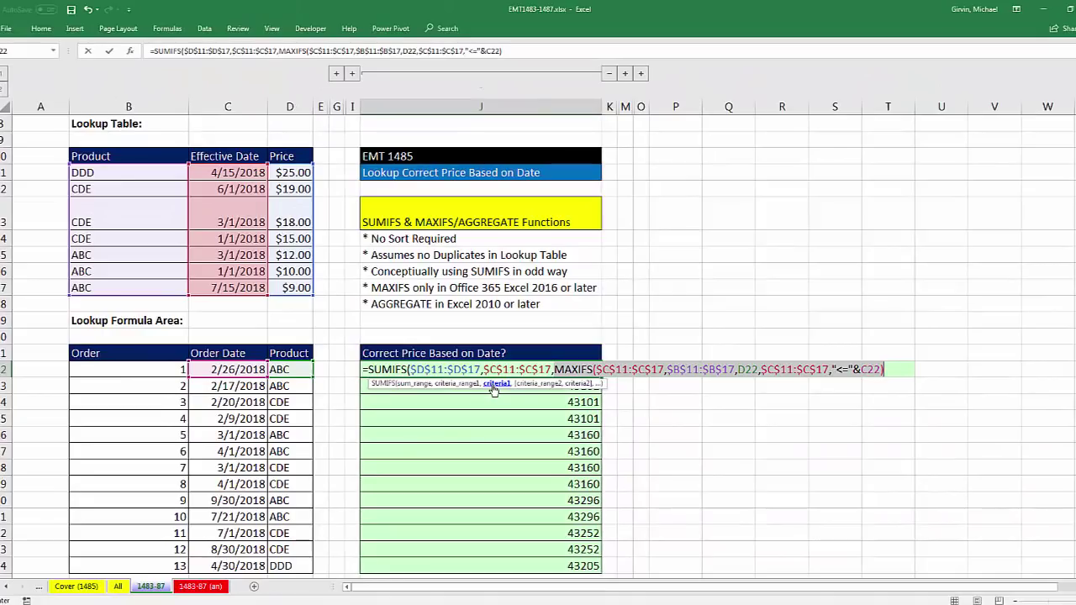
{"action": "left_click", "coordinate": [892, 371]}
{"action": "type", "text": ","}
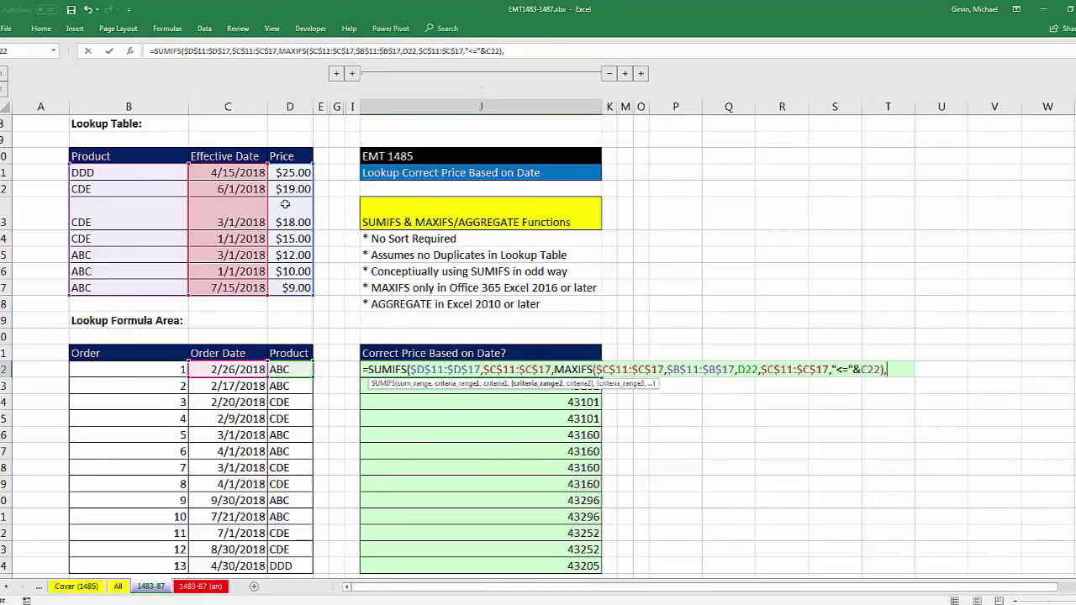
- Add the locked Product range $B$11:$B$17 with criterion D22 as the second SUMIFS condition and close the function
{"action": "left_click_drag", "start_coordinate": [174, 171], "coordinate": [179, 290]}
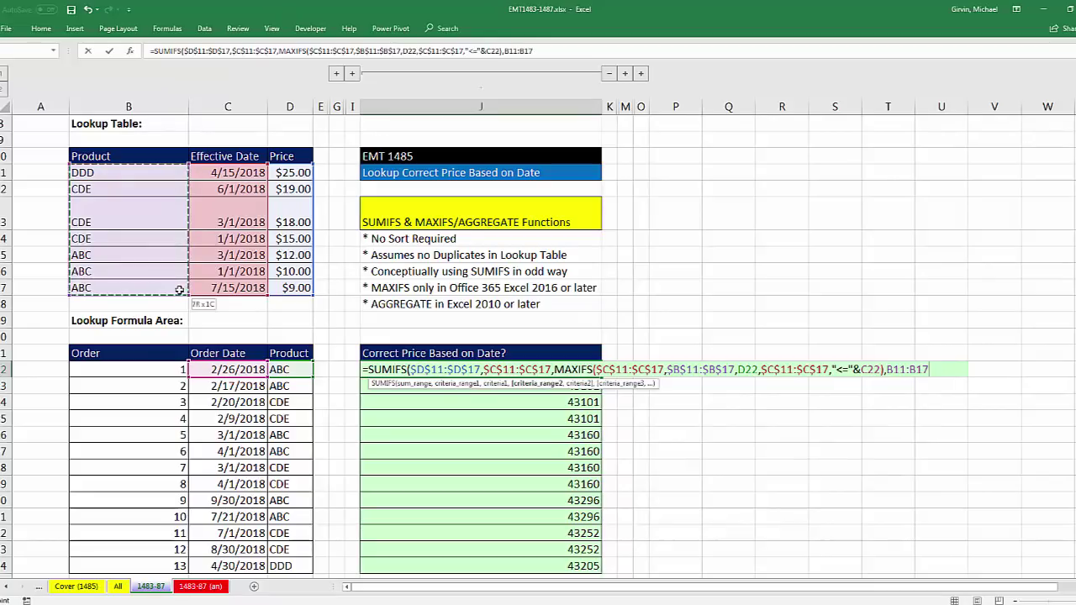
{"action": "key", "text": "F4"}
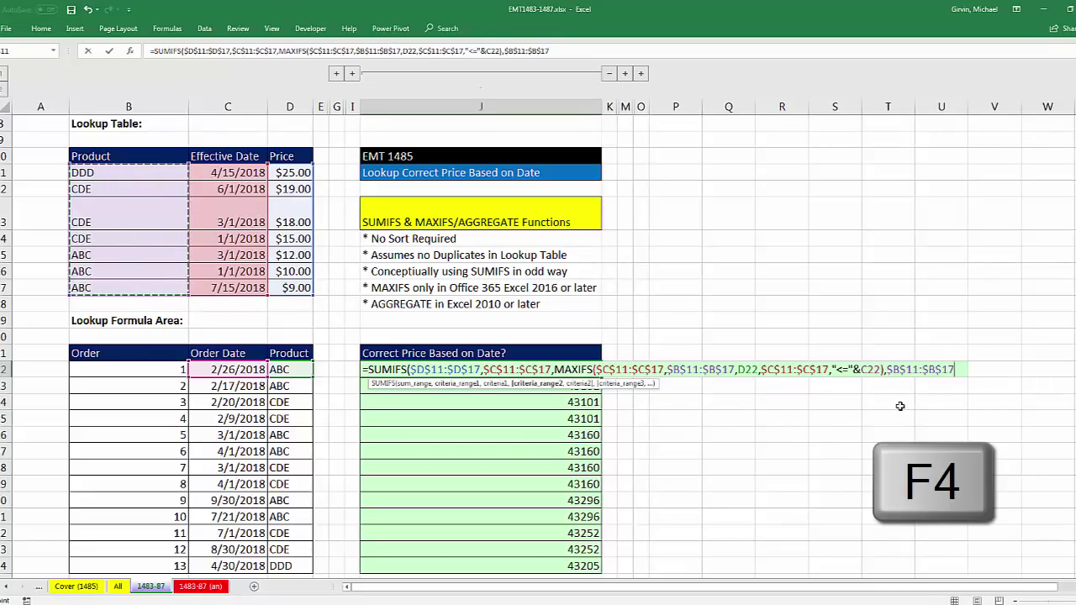
{"action": "type", "text": ","}
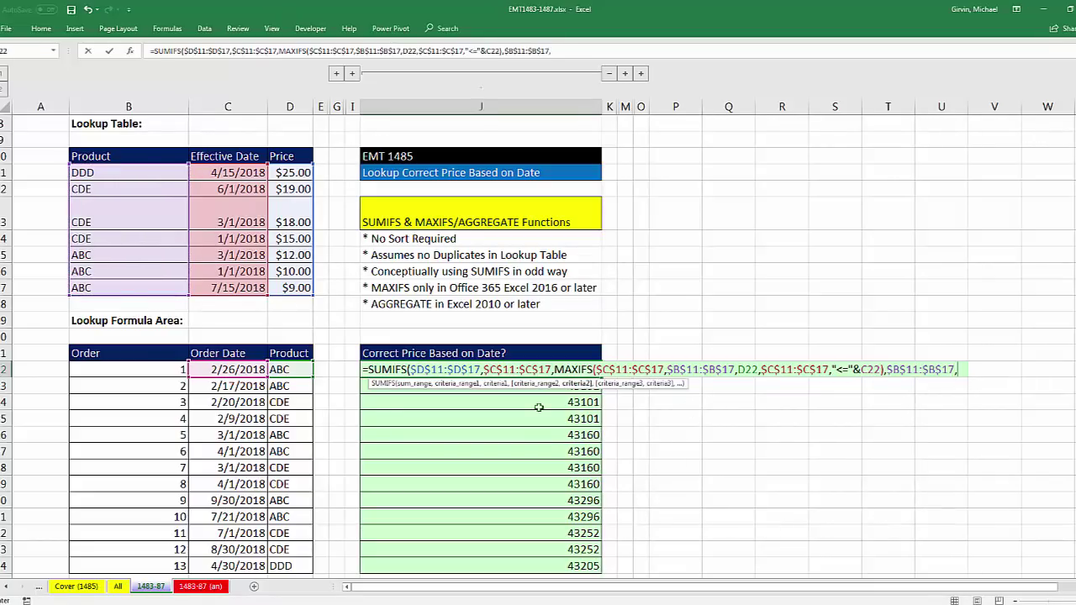
{"action": "left_click", "coordinate": [288, 370]}
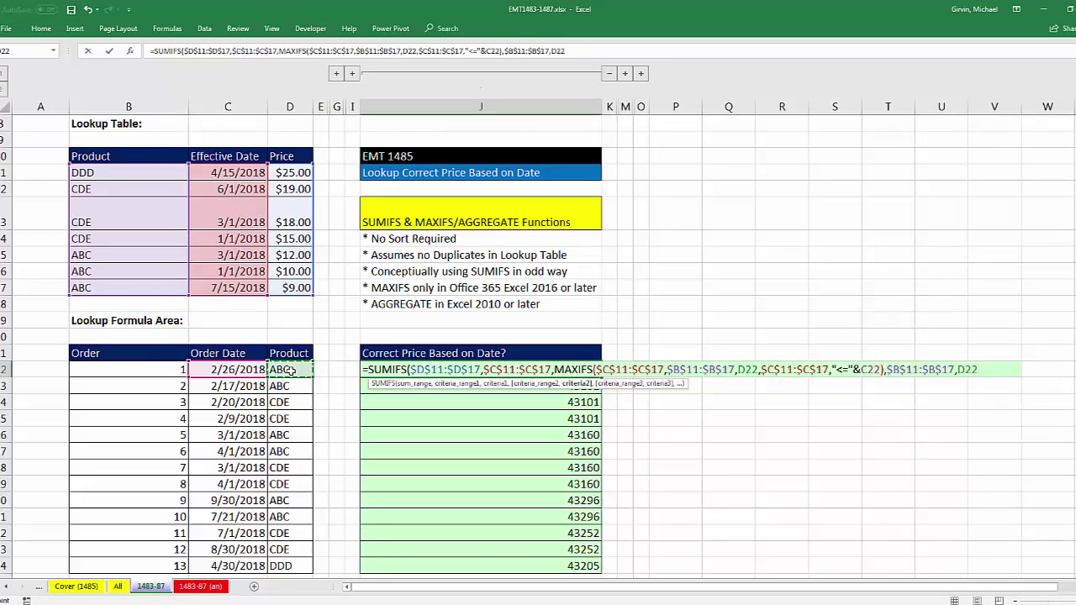
{"action": "type", "text": ")"}
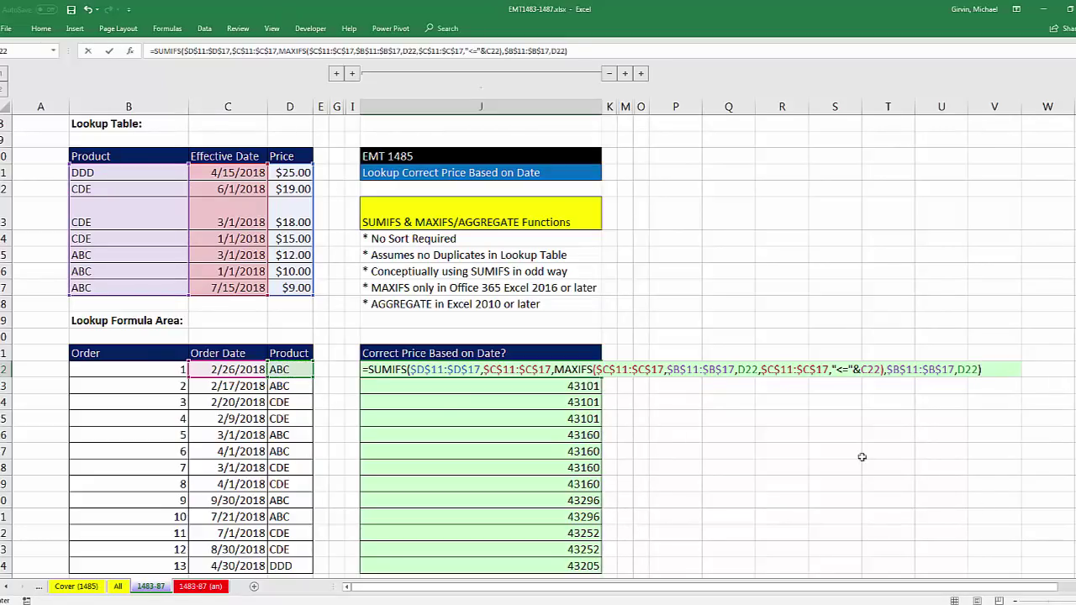
- Check each SUMIFS argument in J22, then enter the formula and copy it down through J34
{"action": "left_click", "coordinate": [466, 370]}
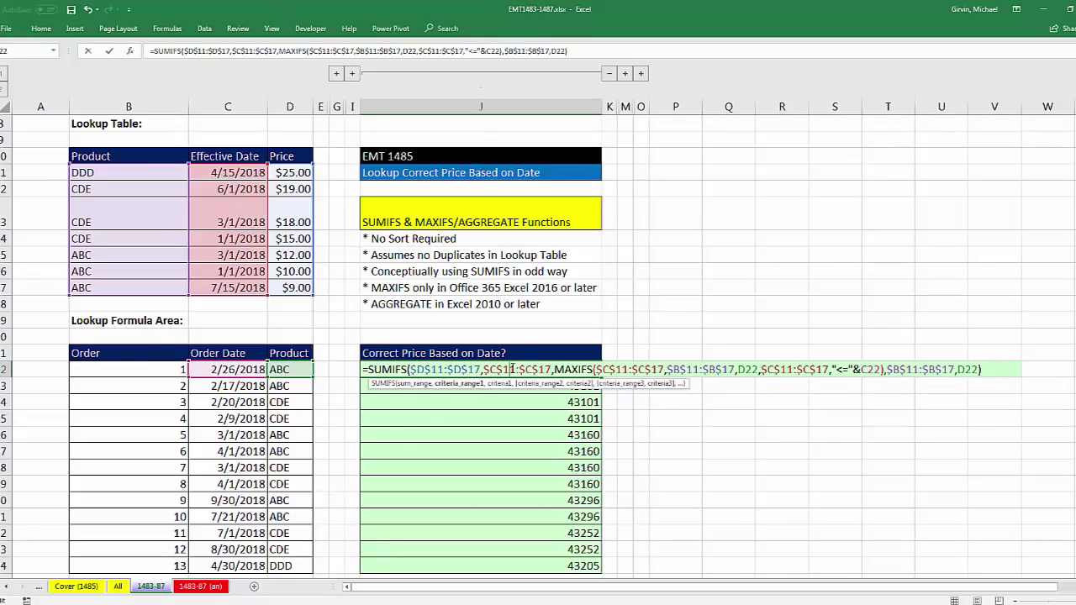
{"action": "left_click", "coordinate": [473, 385]}
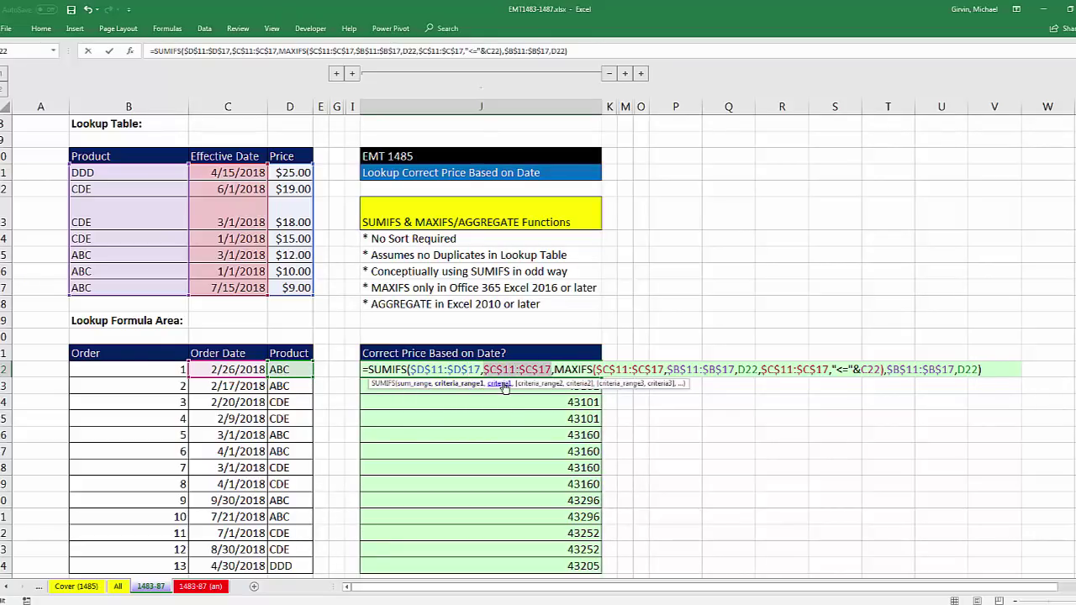
{"action": "left_click", "coordinate": [497, 384]}
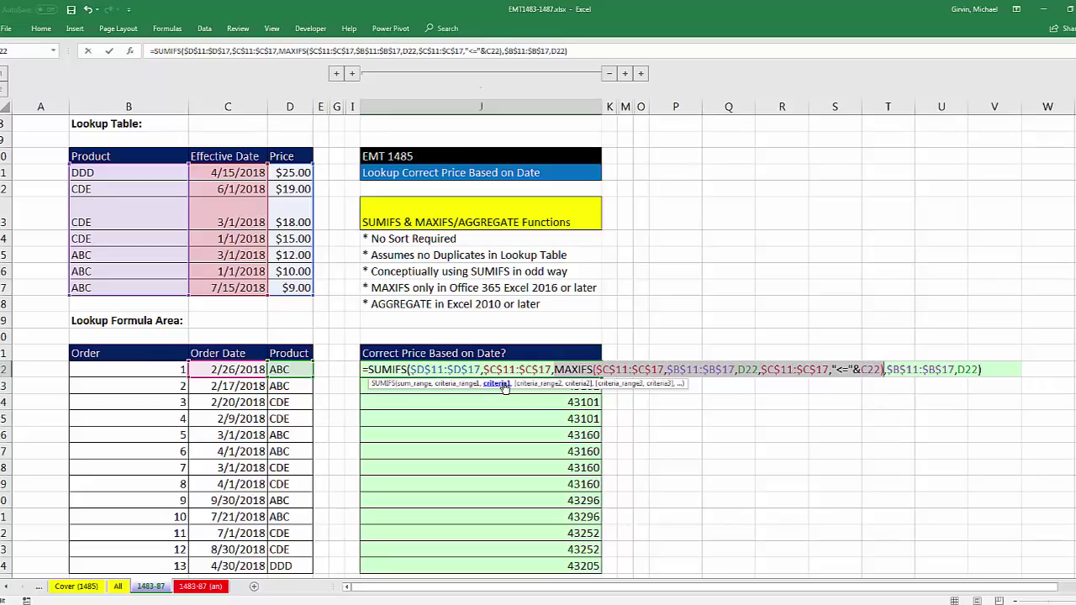
{"action": "left_click", "coordinate": [537, 384]}
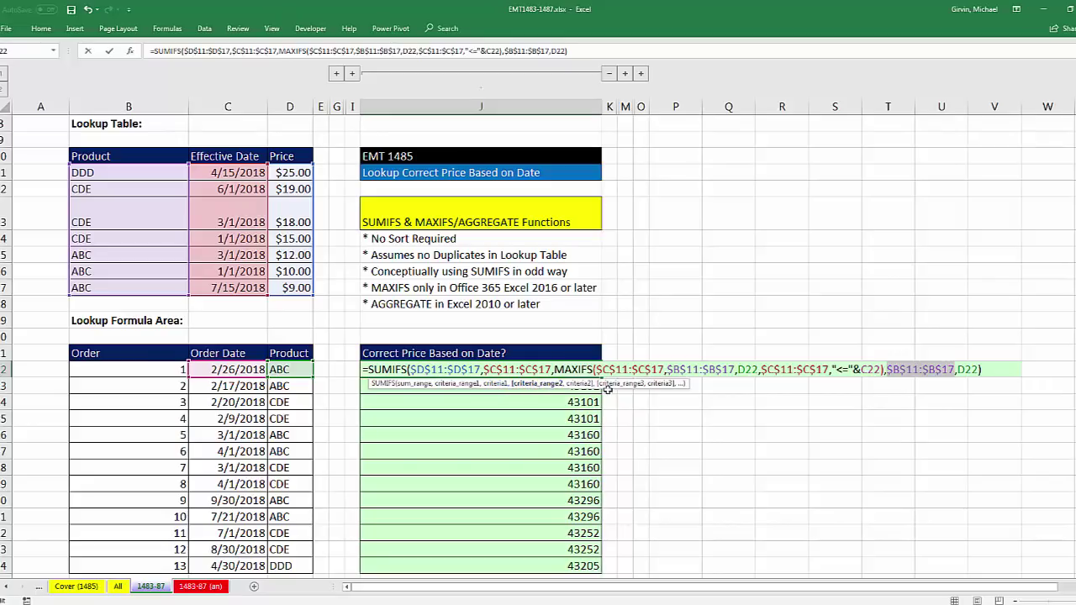
{"action": "left_click", "coordinate": [580, 384]}
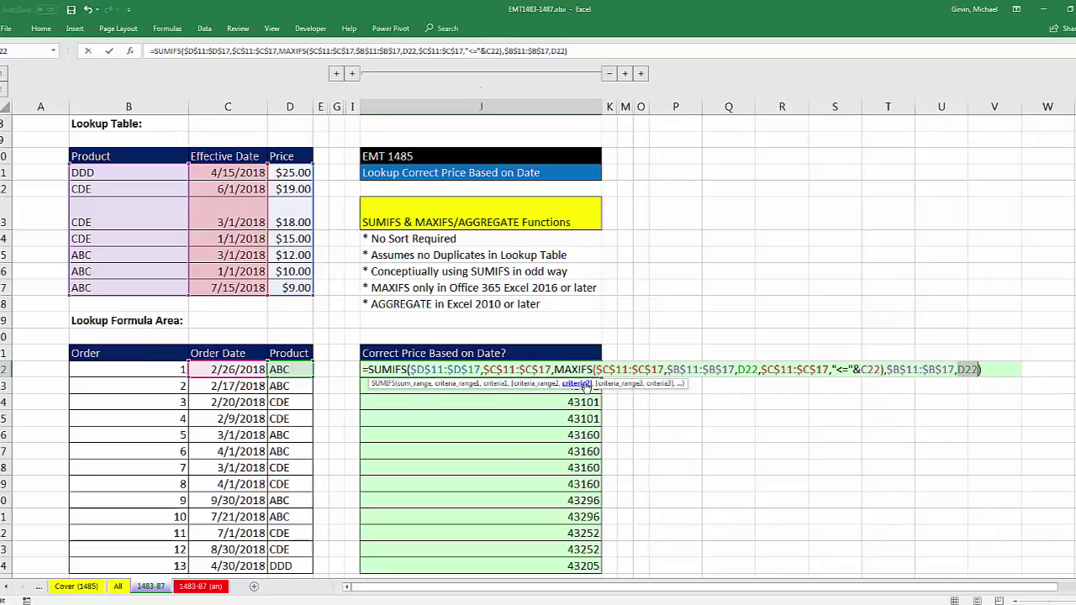
{"action": "key", "text": "ctrl+Return"}
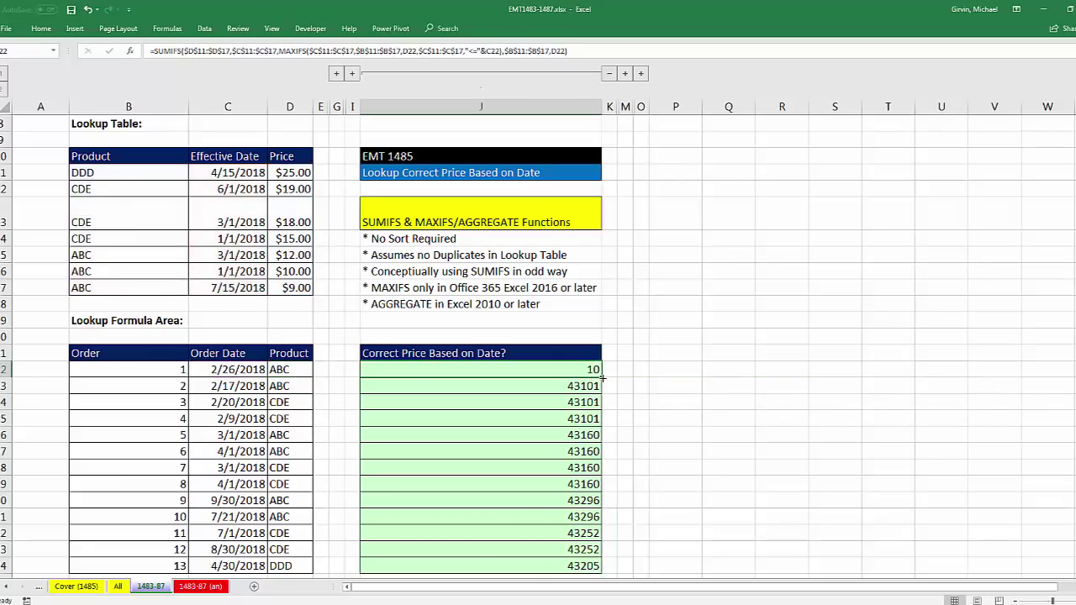
{"action": "double_click", "coordinate": [593, 379]}
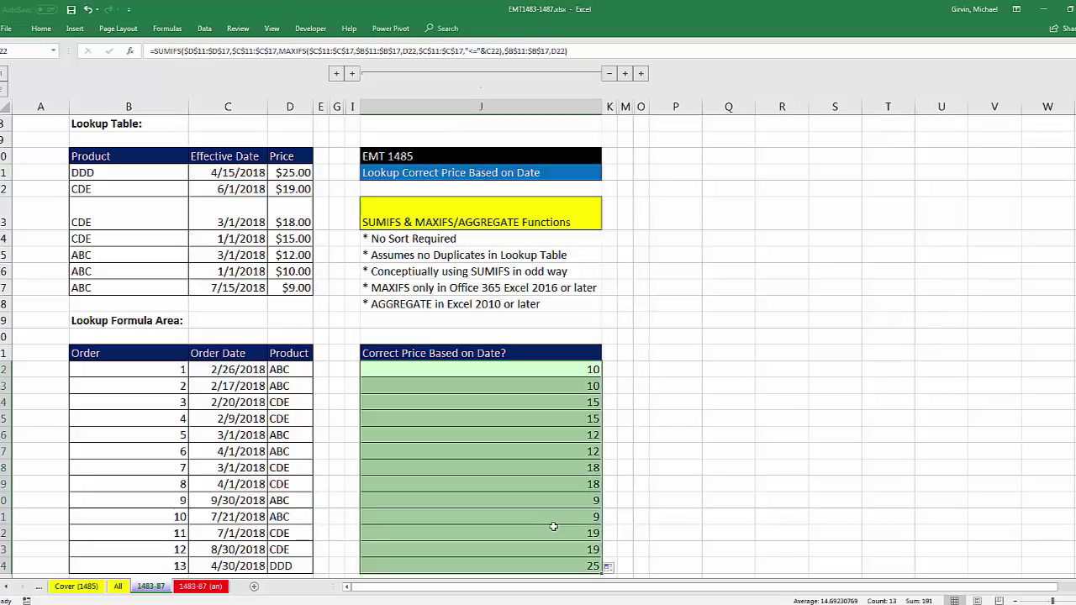
{"action": "left_click", "coordinate": [236, 173]}
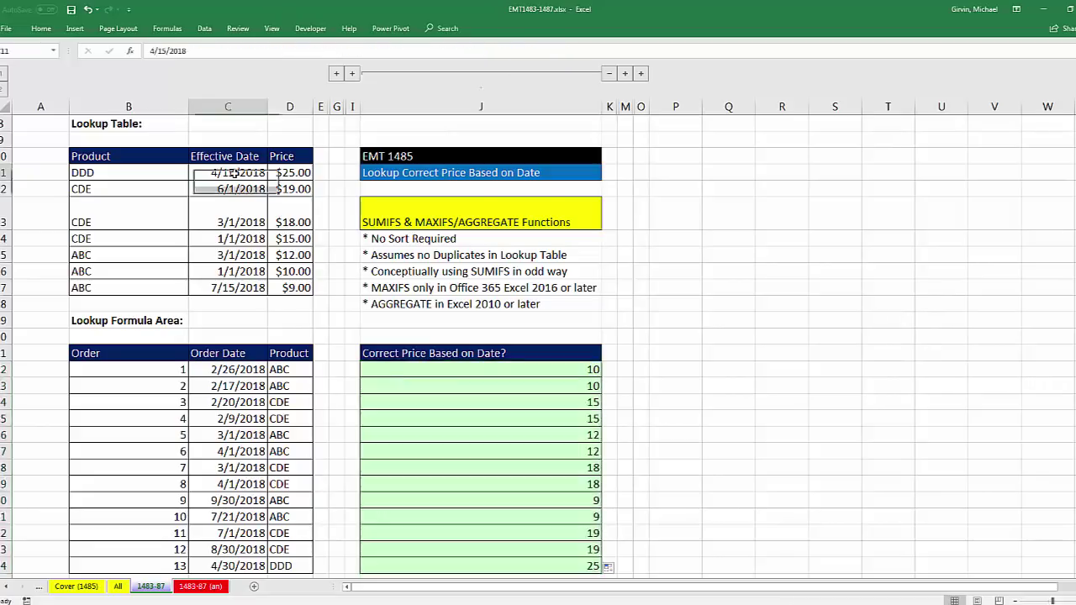
- Sort the lookup table by Effective Date from oldest to newest, and again by Product from A to Z
{"action": "right_click", "coordinate": [236, 173]}
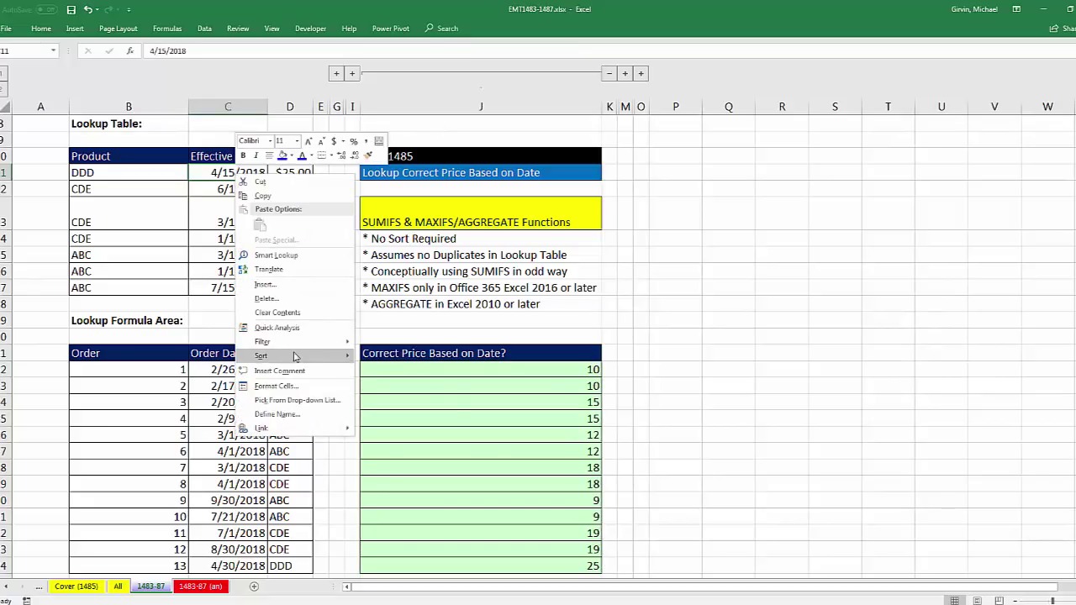
{"action": "mouse_move", "coordinate": [312, 357]}
{"action": "left_click", "coordinate": [382, 358]}
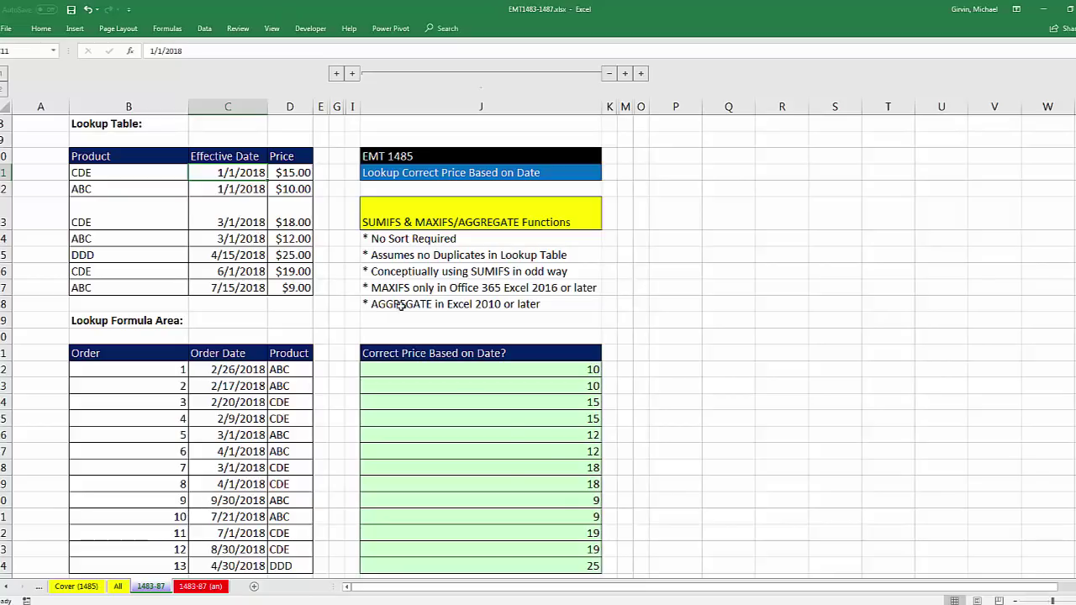
{"action": "left_click", "coordinate": [138, 175]}
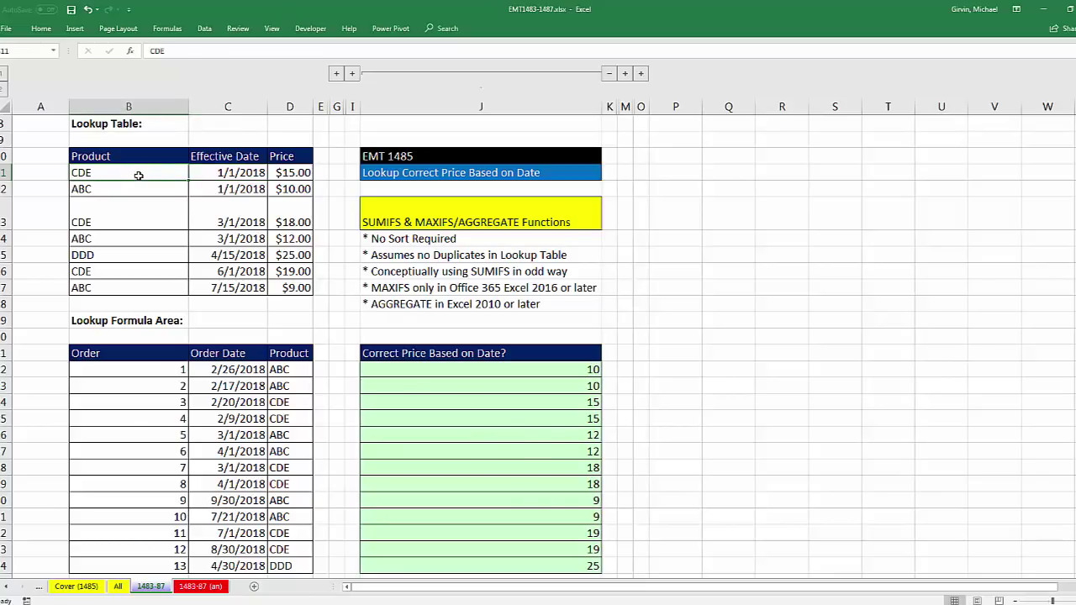
{"action": "right_click", "coordinate": [139, 175]}
{"action": "mouse_move", "coordinate": [208, 359]}
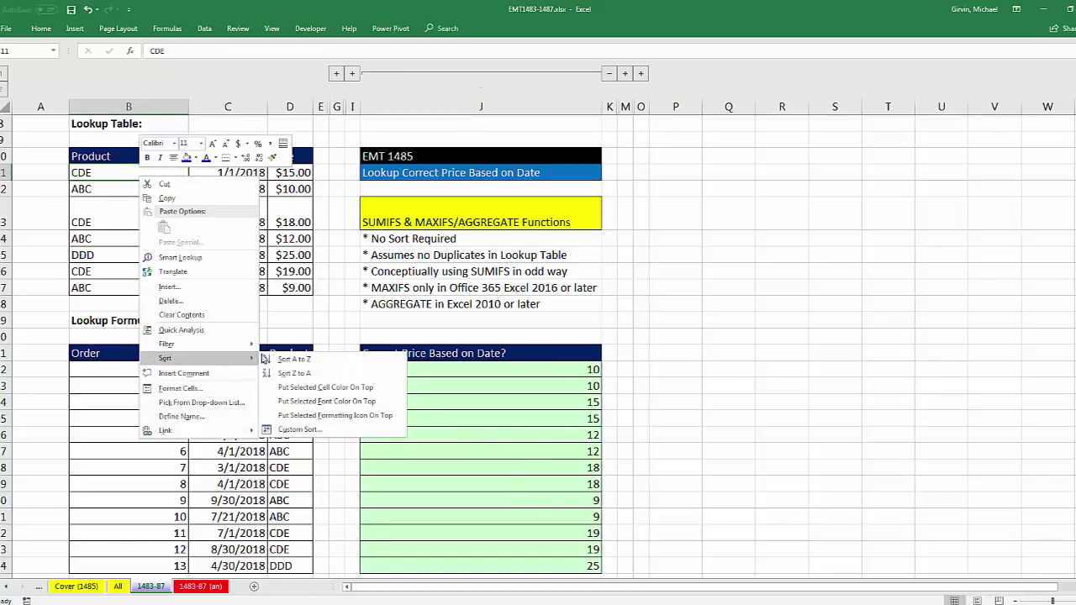
{"action": "left_click", "coordinate": [290, 359]}
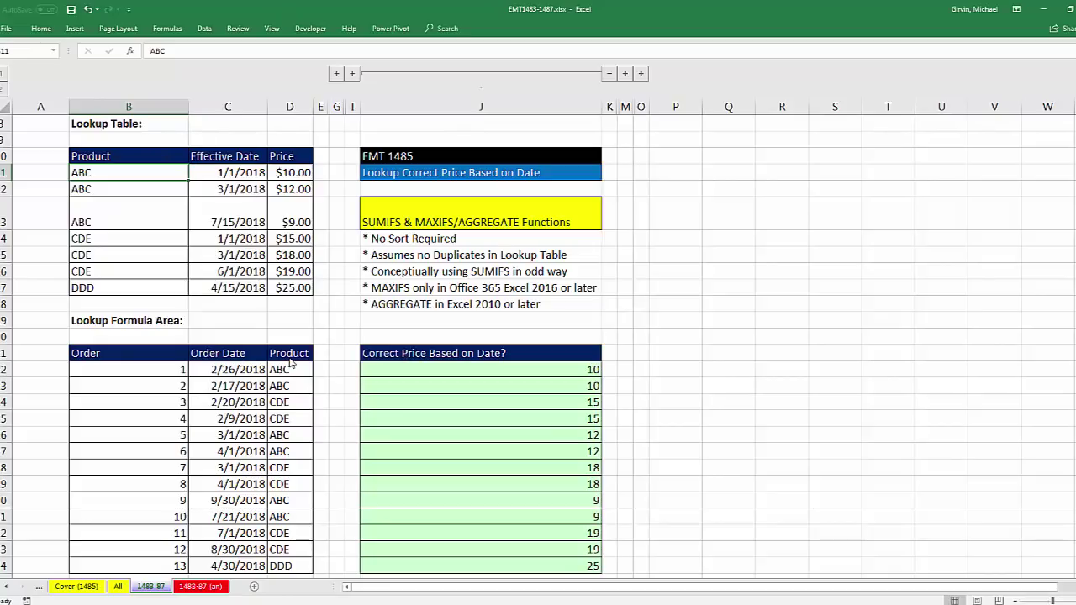
- Sort the lookup table by Price from largest to smallest
{"action": "left_click", "coordinate": [285, 174]}
{"action": "right_click", "coordinate": [286, 174]}
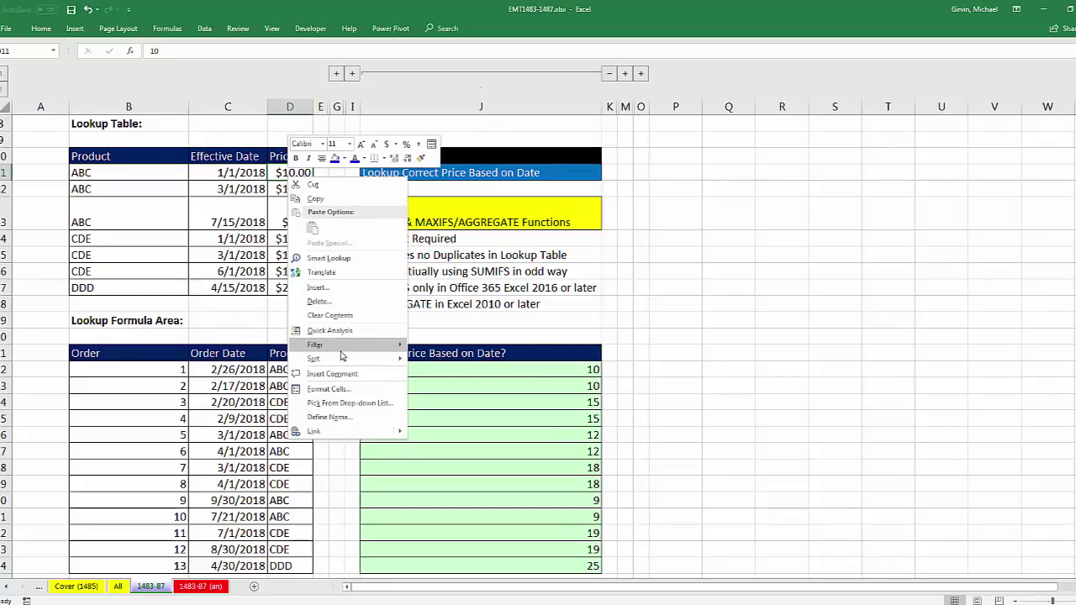
{"action": "mouse_move", "coordinate": [388, 360]}
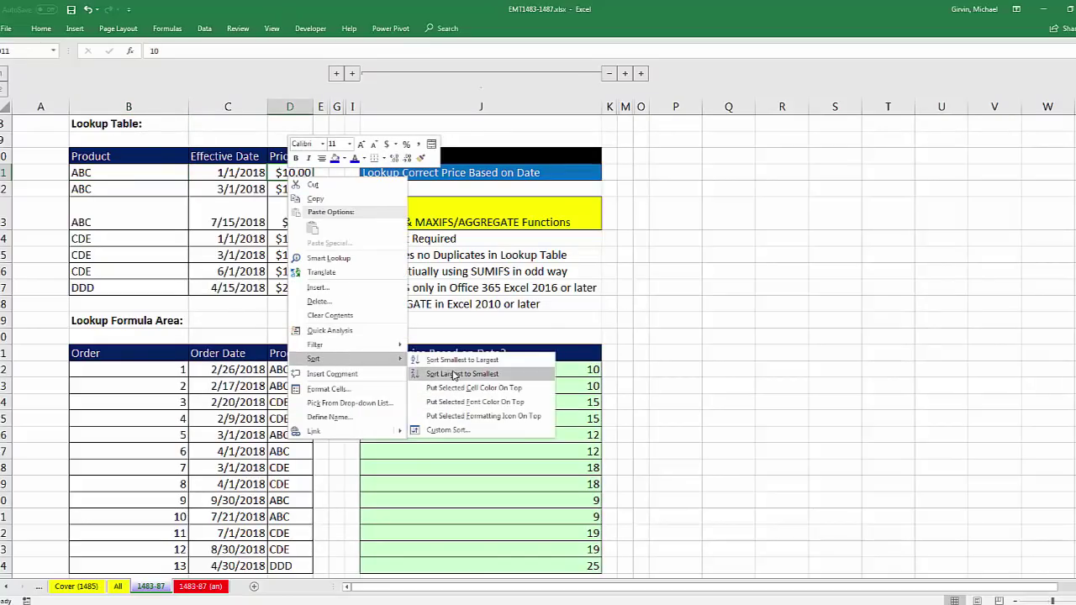
{"action": "left_click", "coordinate": [464, 375]}
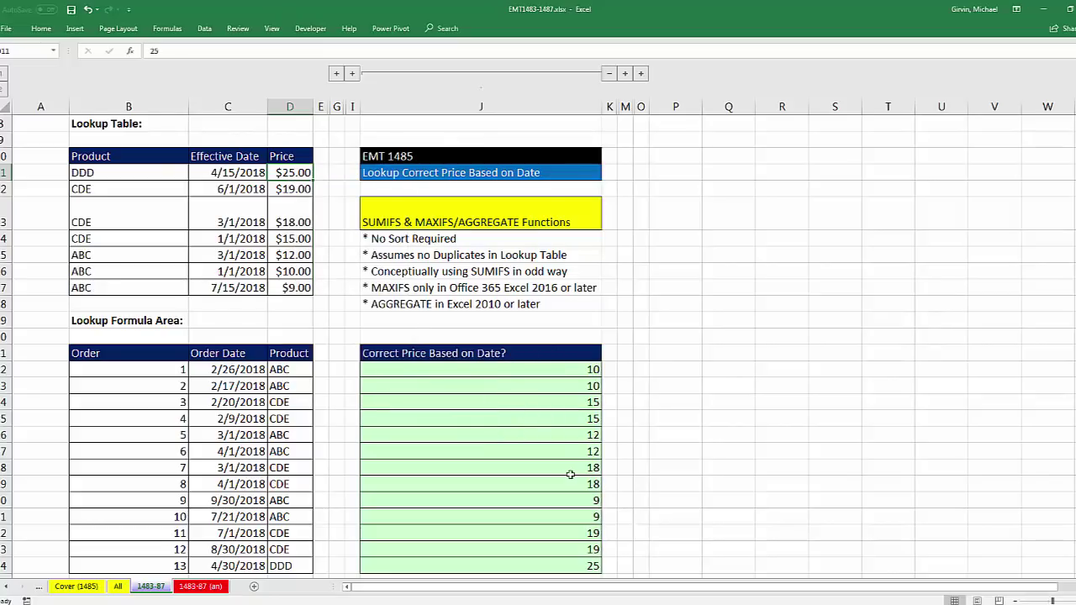
- Open the formula in J22, highlight the MAXIFS expression serving as the first SUMIFS criterion, and close the formula
{"action": "left_click", "coordinate": [453, 373]}
{"action": "key", "text": "F2"}
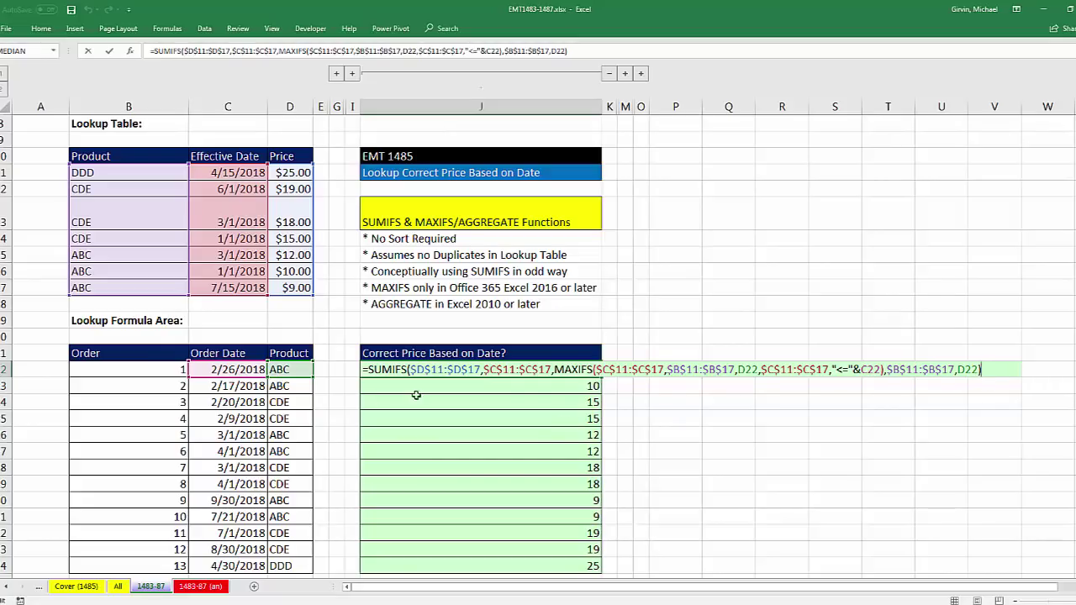
{"action": "left_click", "coordinate": [553, 370]}
{"action": "left_click", "coordinate": [497, 383]}
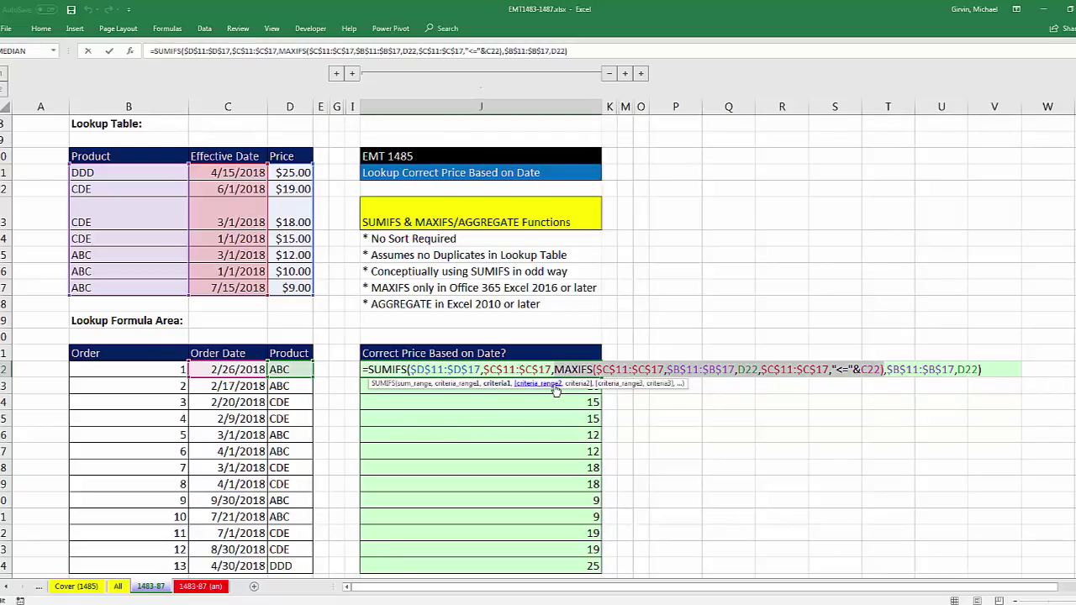
{"action": "key", "text": "Return"}
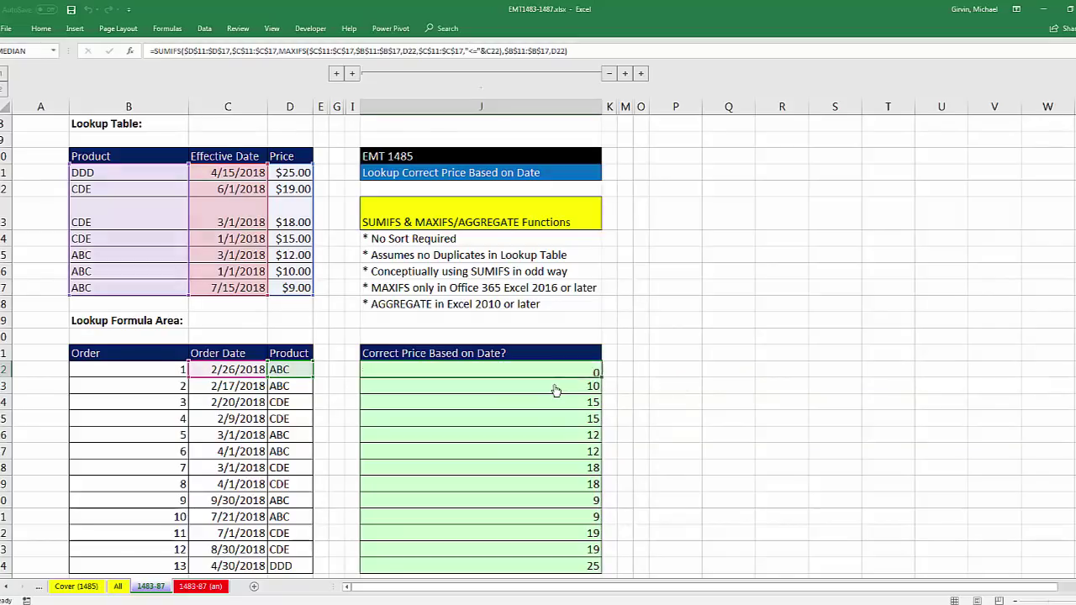
- Open the first formula under the AGGREGATE heading and highlight the AGGREGATE expression used as the first SUMIFS criterion
{"action": "scroll", "coordinate": [556, 392], "scroll_direction": "down", "scroll_amount": 4}
{"action": "scroll", "coordinate": [557, 393], "scroll_direction": "down", "scroll_amount": 2}
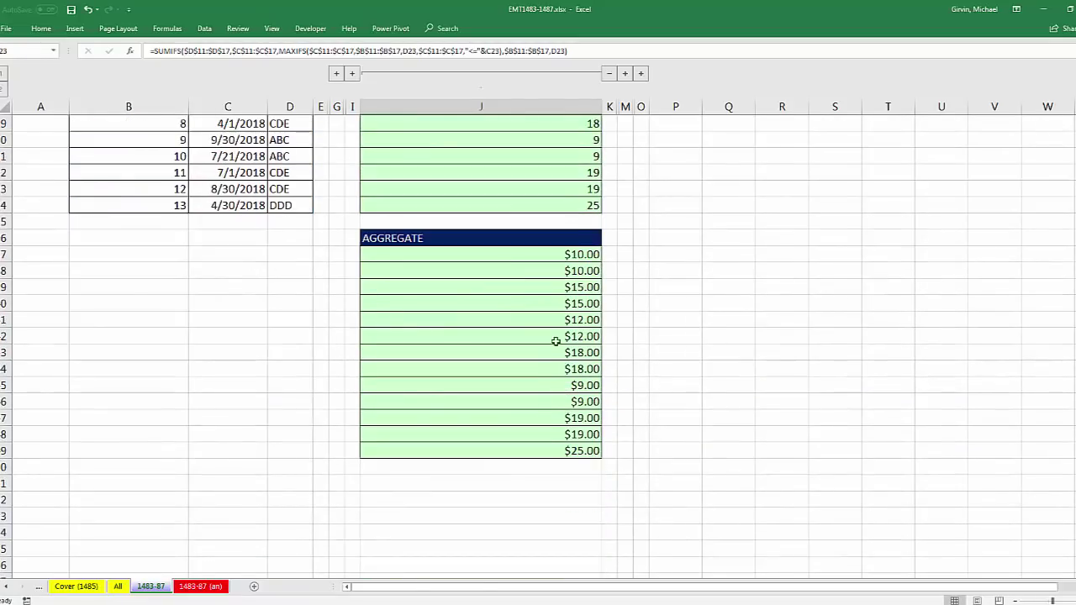
{"action": "double_click", "coordinate": [502, 256]}
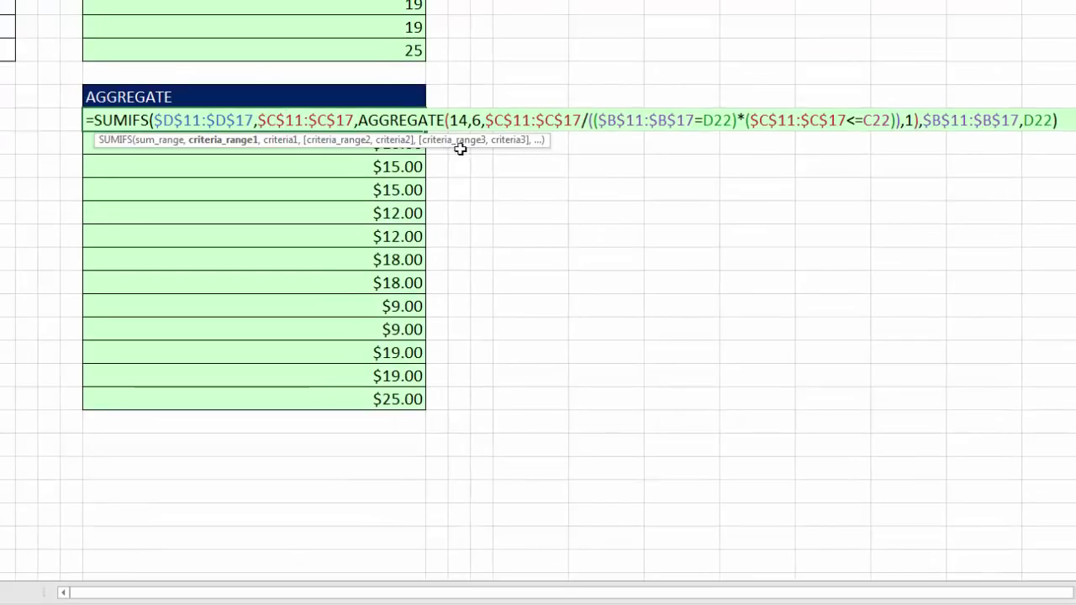
{"action": "left_click", "coordinate": [434, 120]}
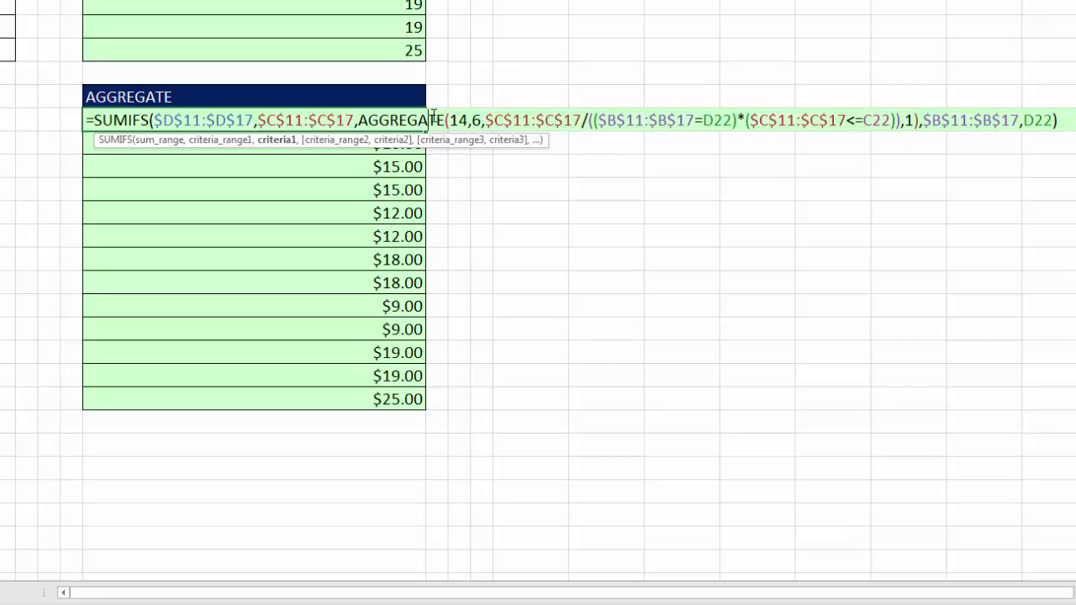
{"action": "double_click", "coordinate": [380, 120]}
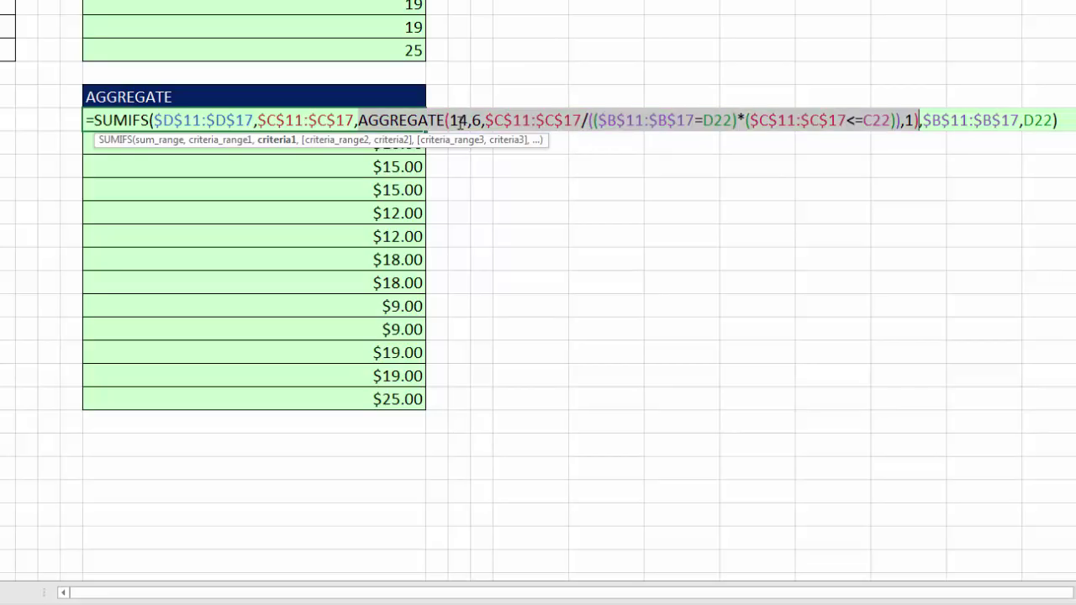
- Examine the AGGREGATE function number, options, array and k arguments, and their place as criteria1 within SUMIFS
{"action": "left_click", "coordinate": [458, 120]}
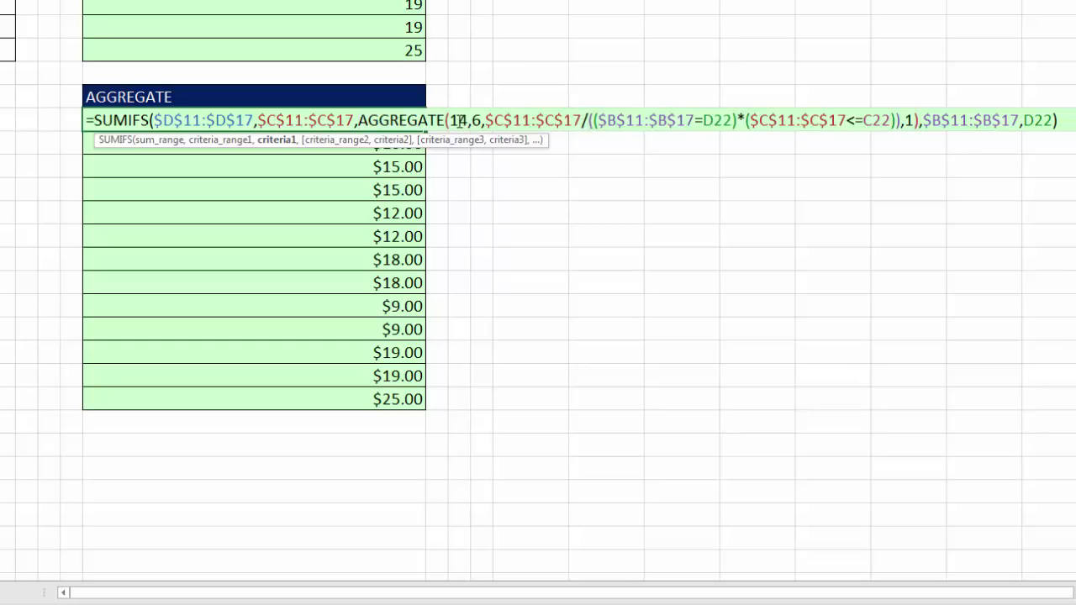
{"action": "left_click", "coordinate": [480, 120]}
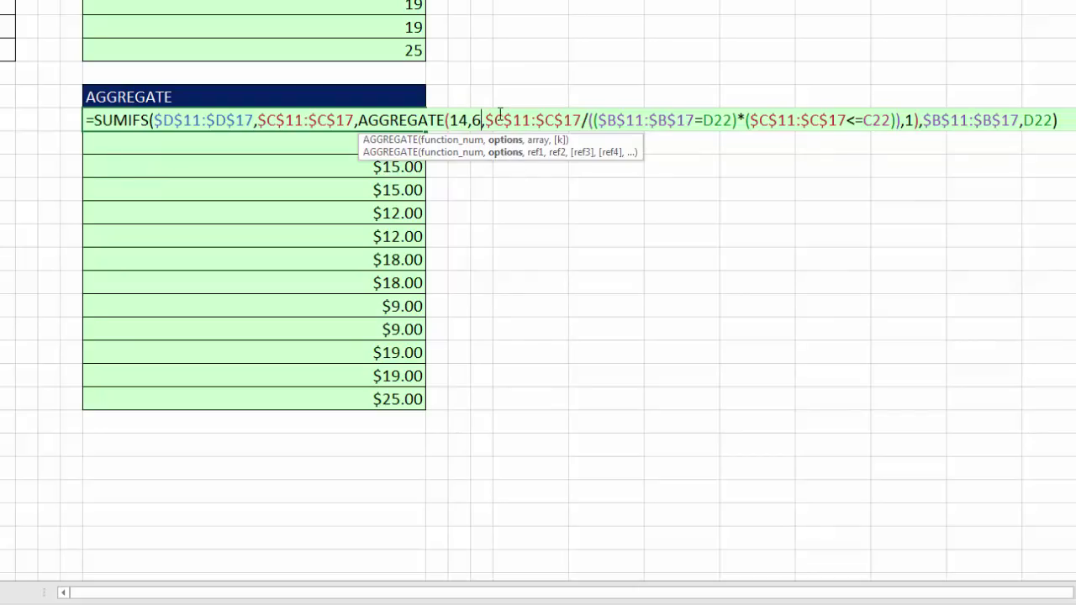
{"action": "left_click", "coordinate": [539, 140]}
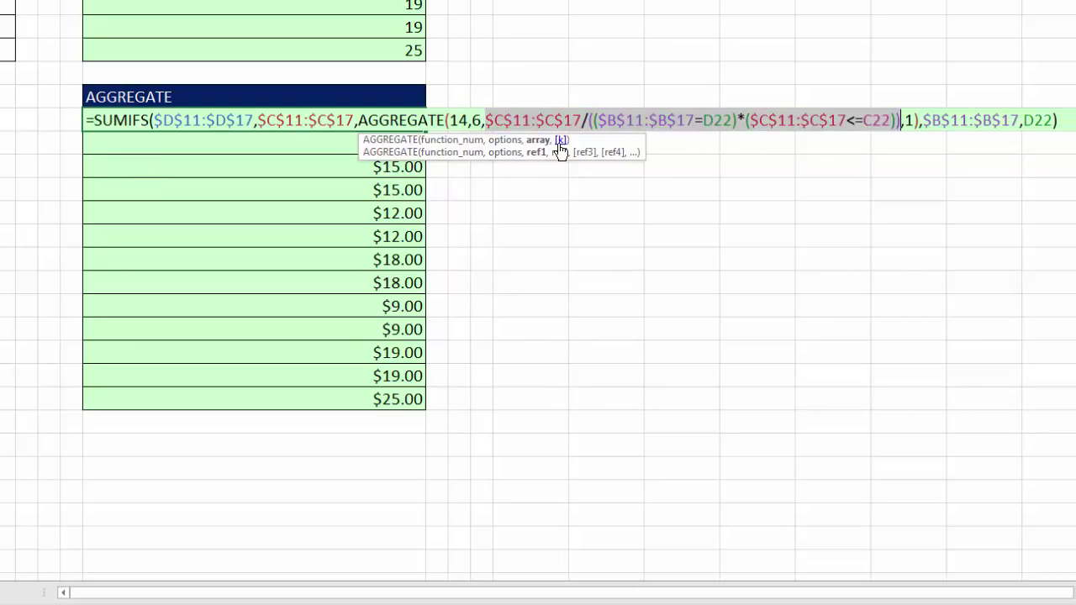
{"action": "left_click", "coordinate": [913, 121]}
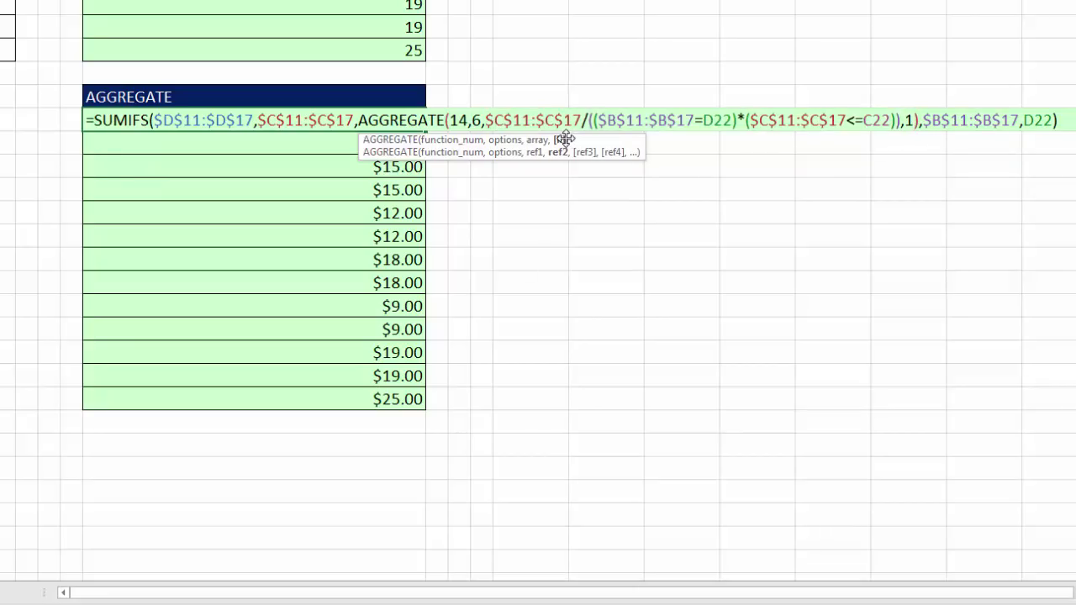
{"action": "left_click", "coordinate": [369, 120]}
{"action": "left_click", "coordinate": [275, 139]}
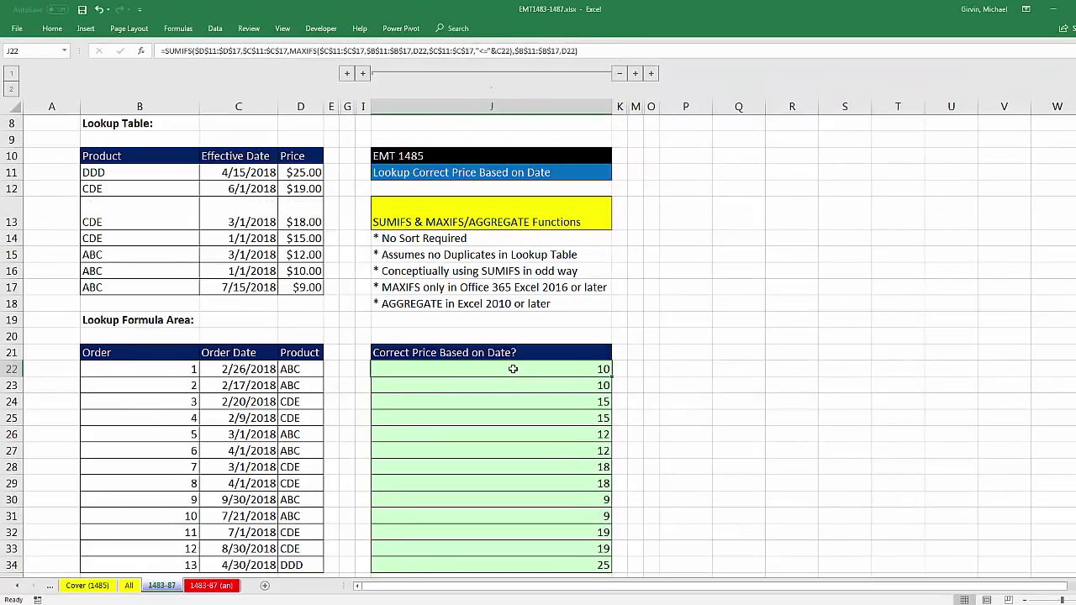
- Reopen the J22 formula and review its MAXIFS expression by highlighting the SUMIFS criteria1 argument
{"action": "key", "text": "F2"}
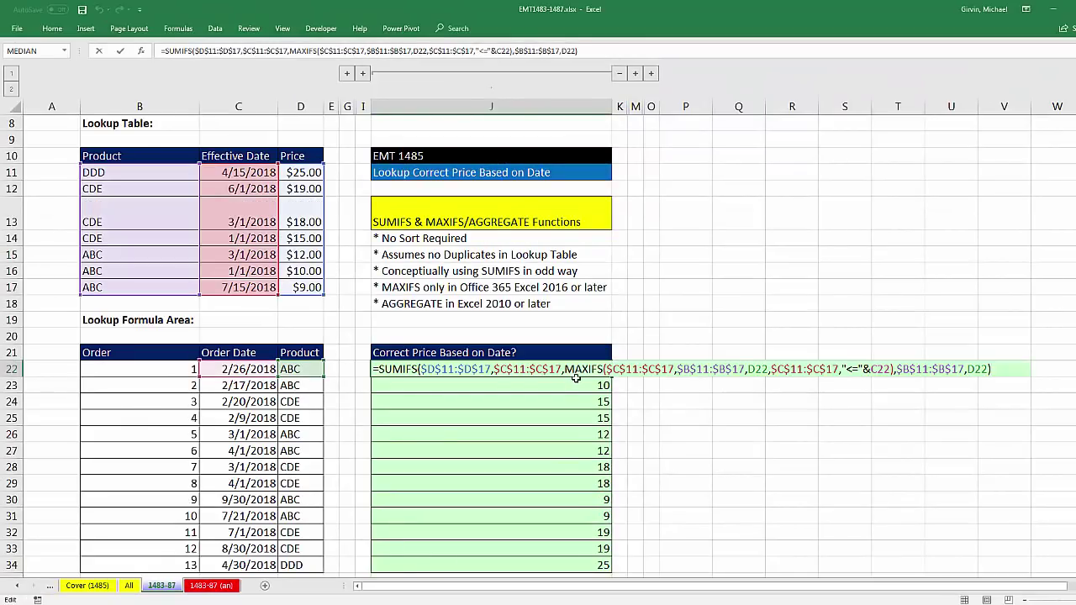
{"action": "left_click", "coordinate": [575, 370]}
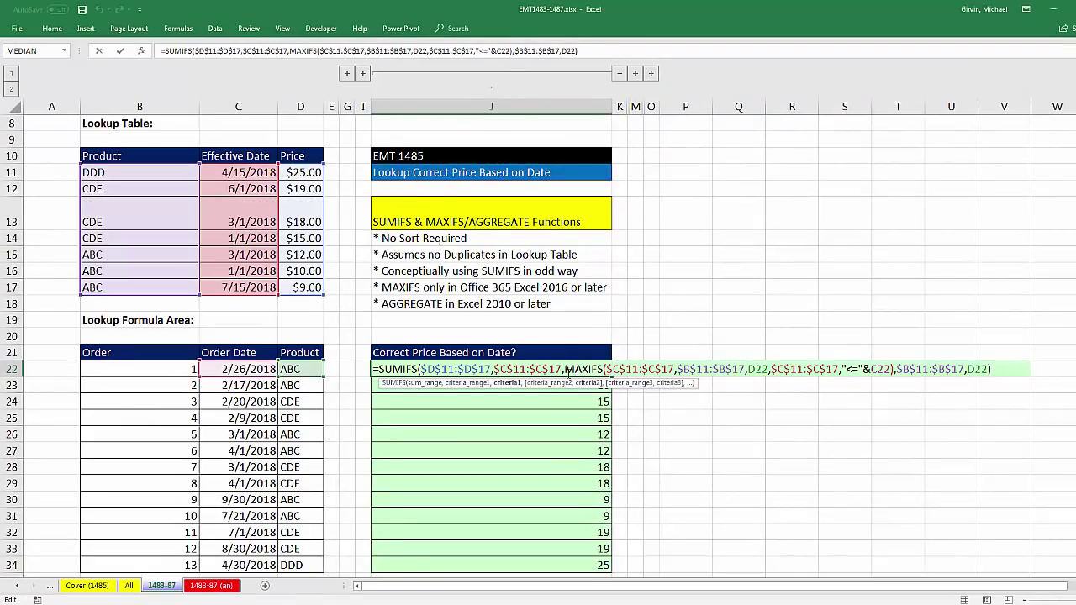
{"action": "left_click", "coordinate": [508, 383]}
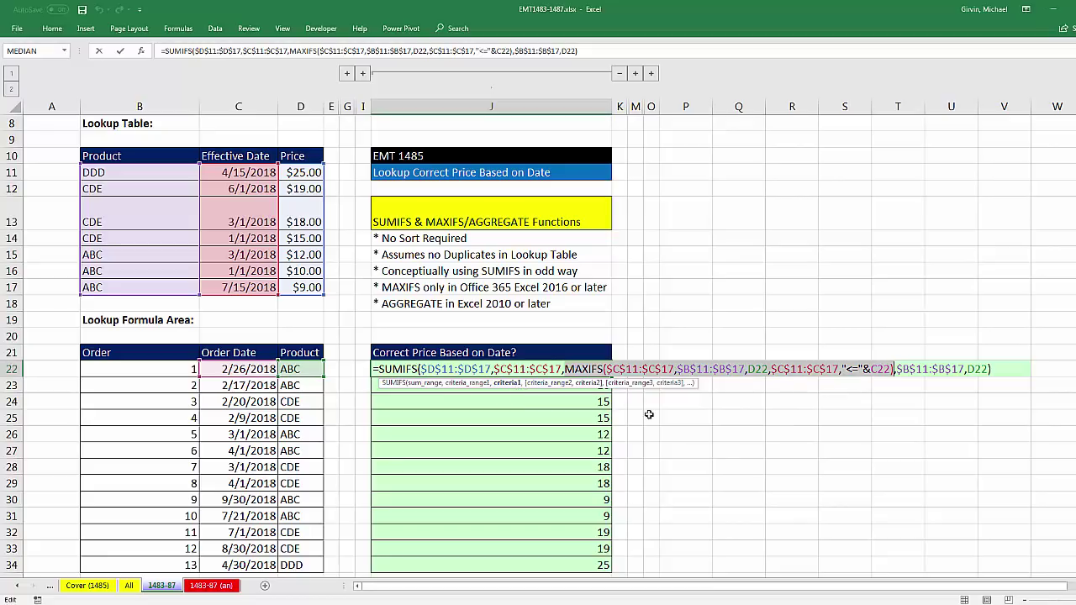